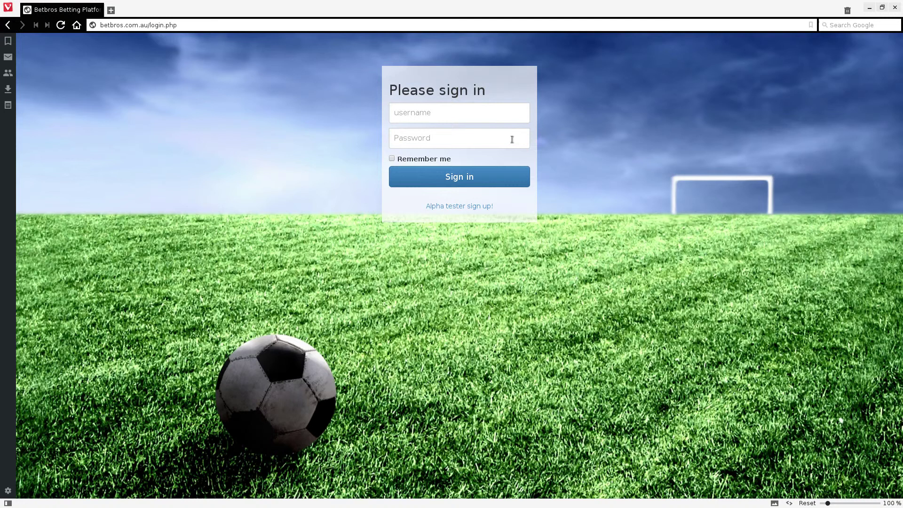
Sign in to the betting platform with the tester username and account password, and decline saving the password.
click(102, 25)
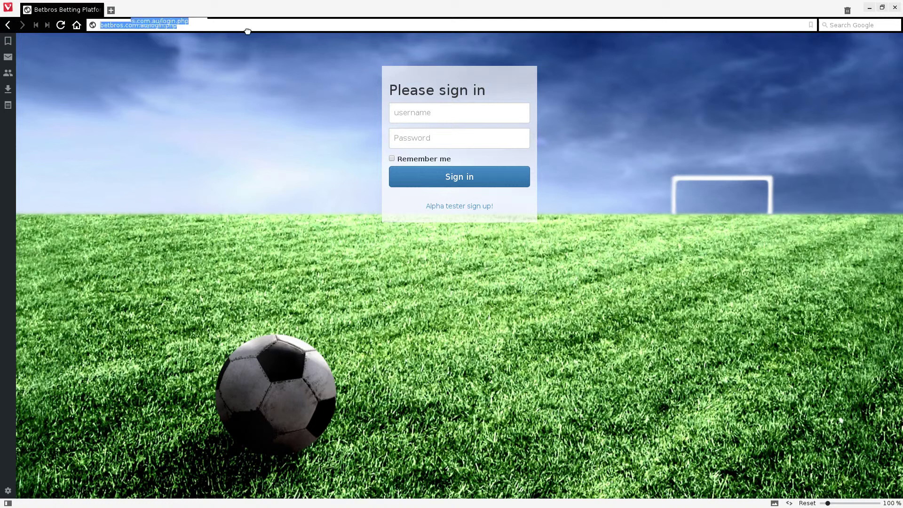
click(452, 114)
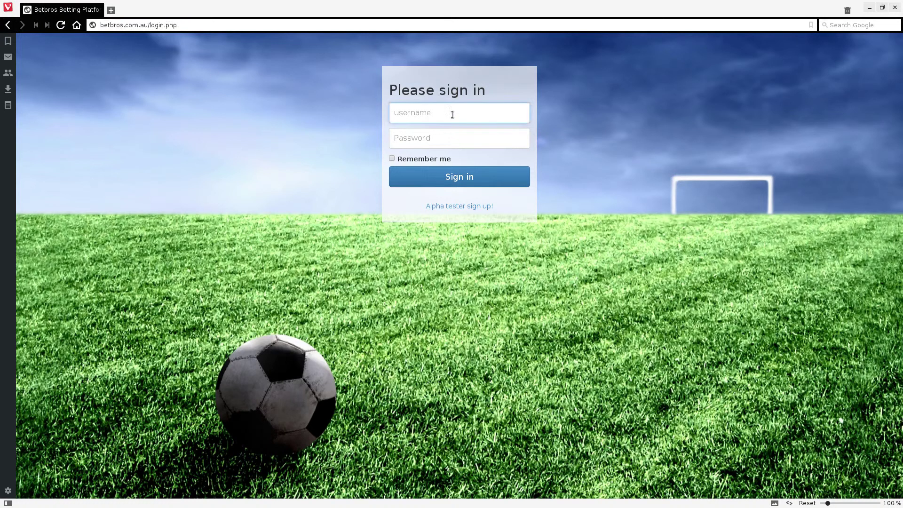
text(tester722015)
key(Tab)
text(•••••••)
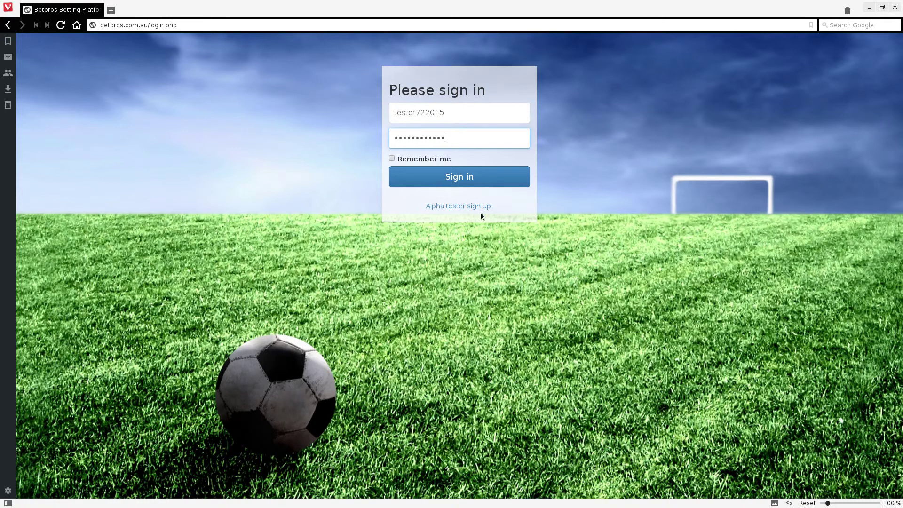
click(473, 176)
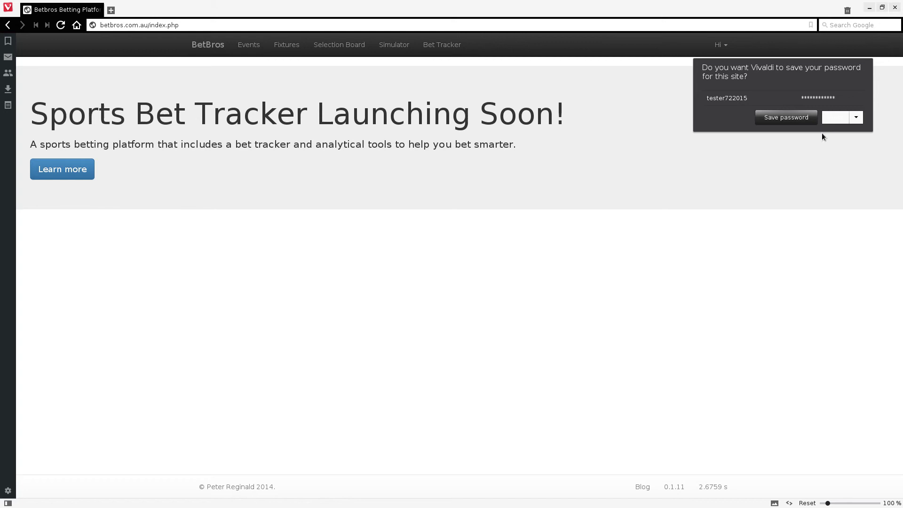
click(831, 122)
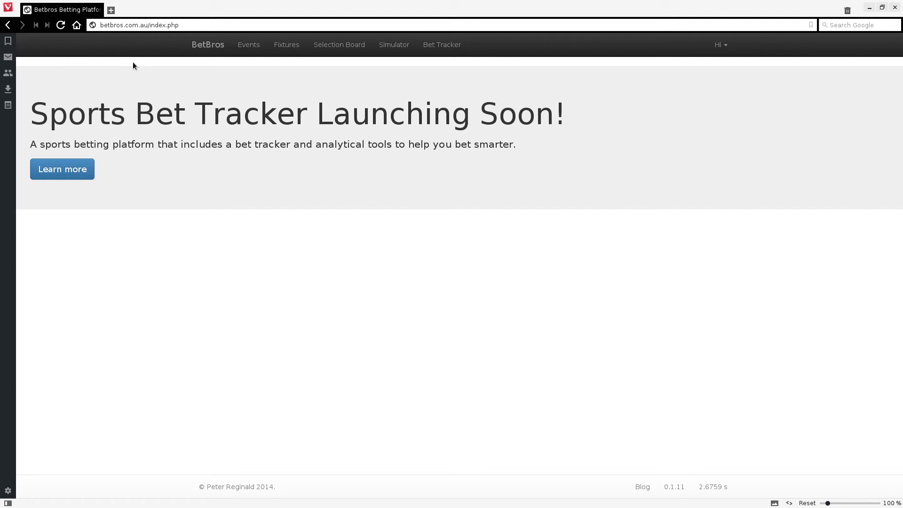
Try to open the Events, Fixtures, Selection Board, Simulator and Bet Tracker pages.
click(246, 47)
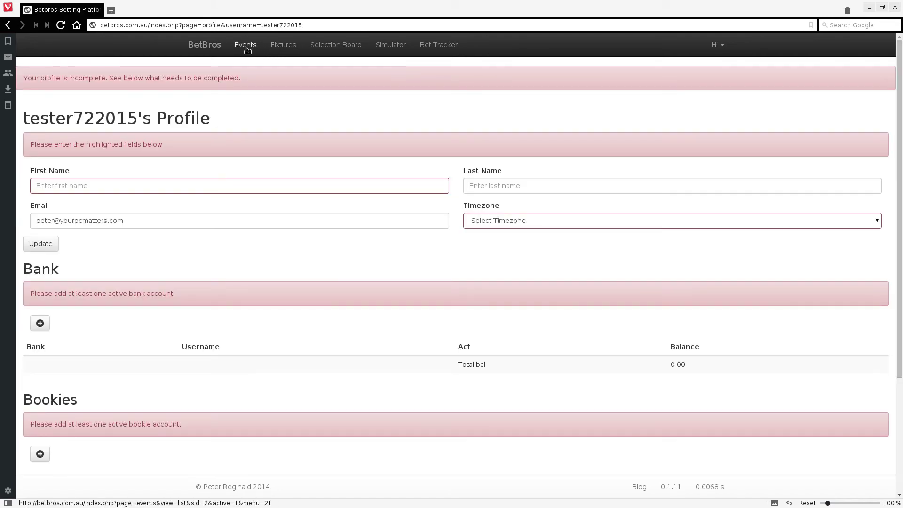
click(279, 49)
click(324, 49)
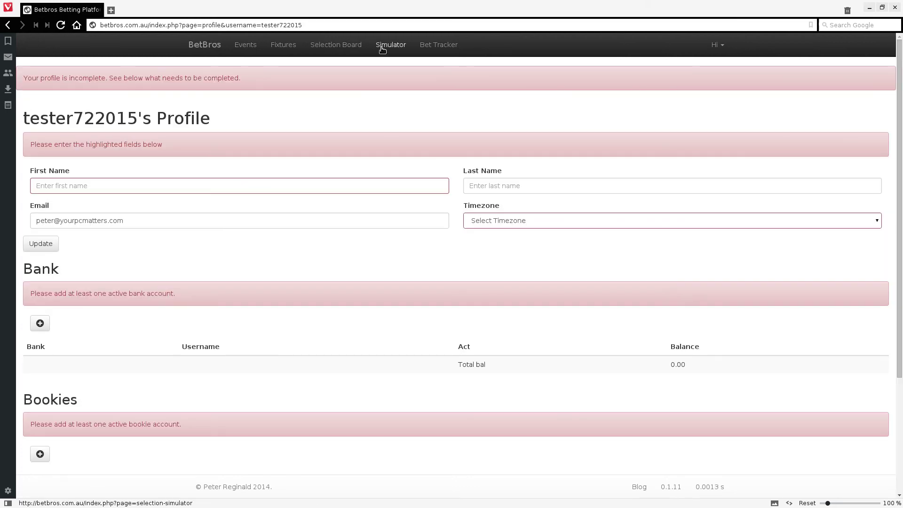
click(386, 50)
click(432, 51)
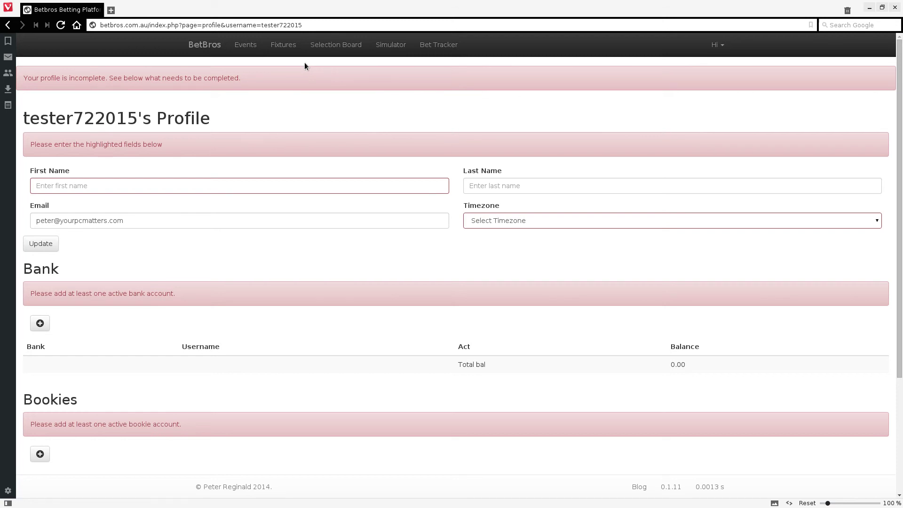
scroll(195, 157, down, 3)
scroll(195, 157, up, 3)
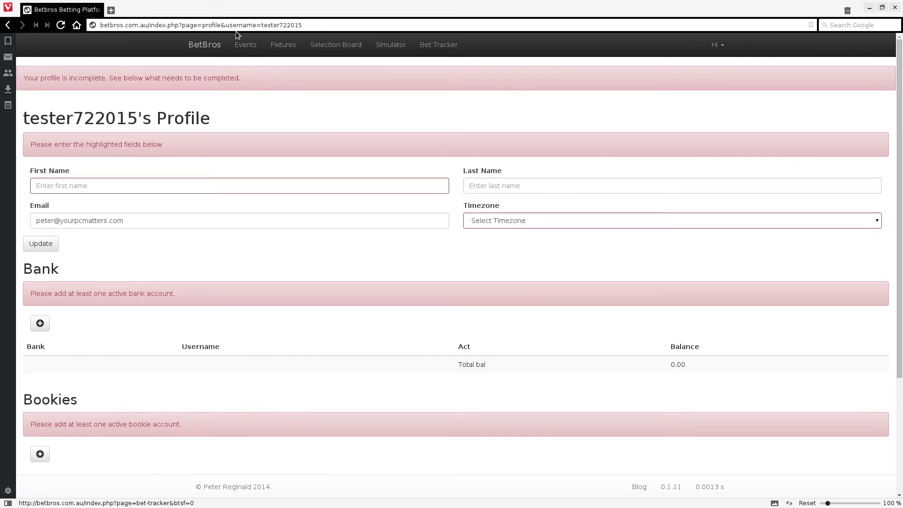
Open the account's Profile page and look over the highlighted fields that need completing.
click(718, 45)
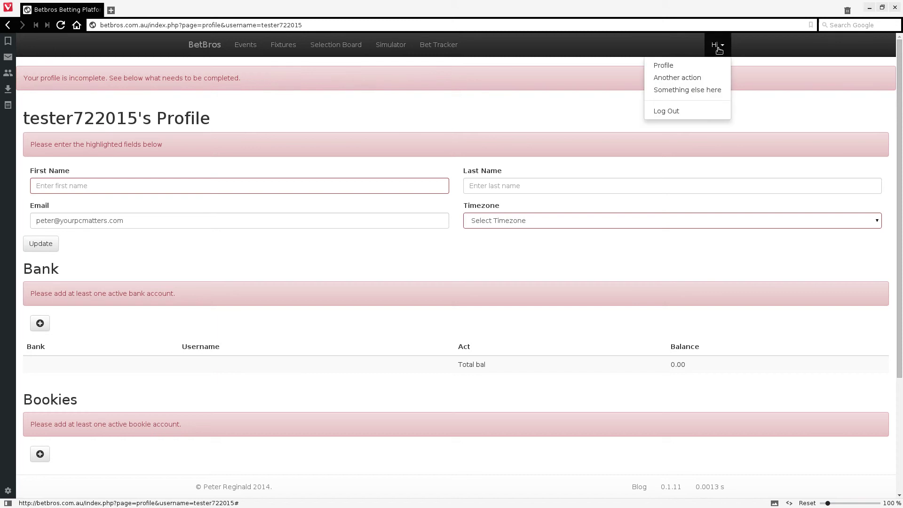
click(701, 69)
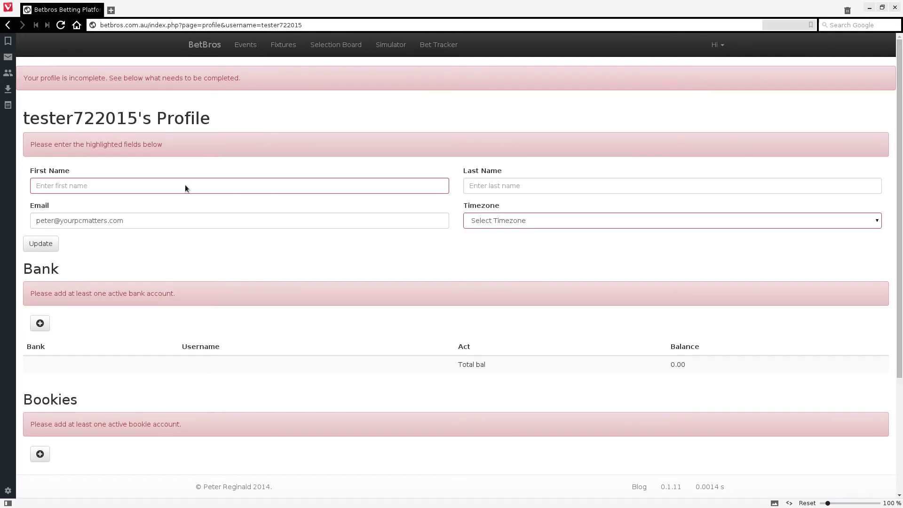
scroll(244, 192, down, 1)
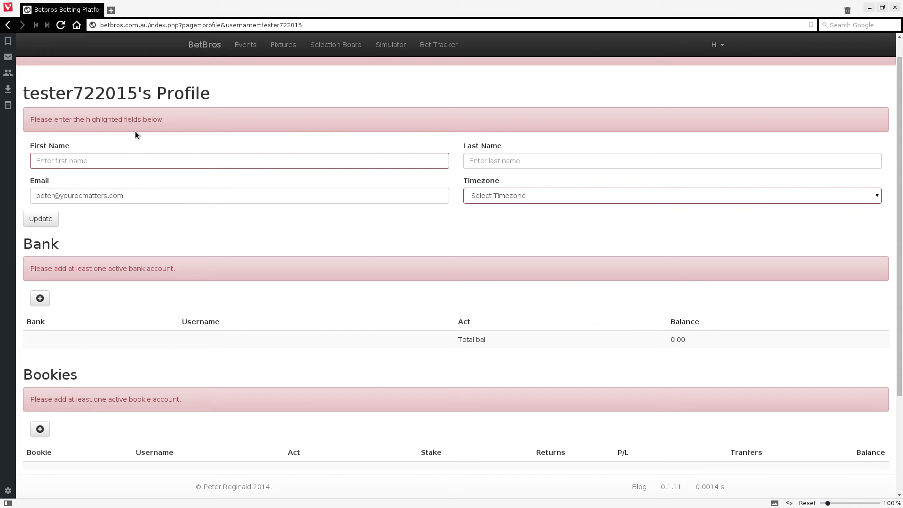
scroll(136, 133, up, 1)
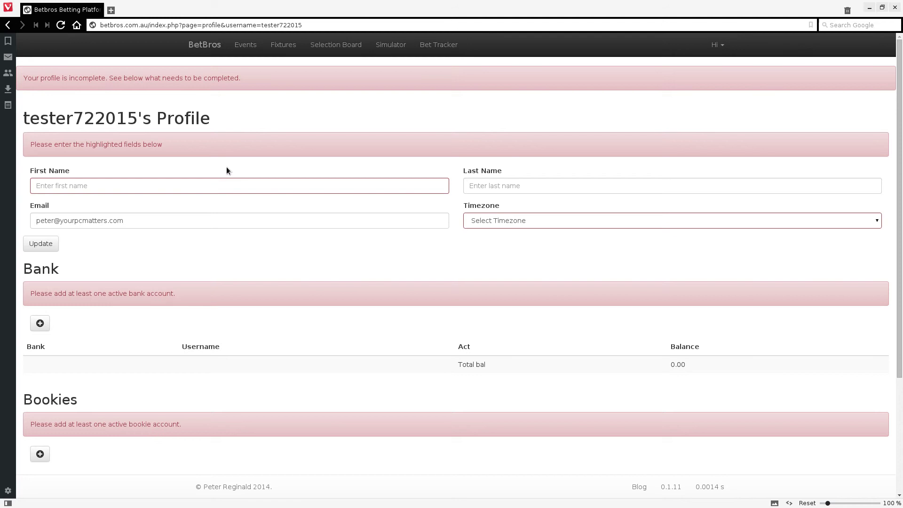
Enter "Batman" as the first name in the profile, leaving the last name empty.
click(85, 187)
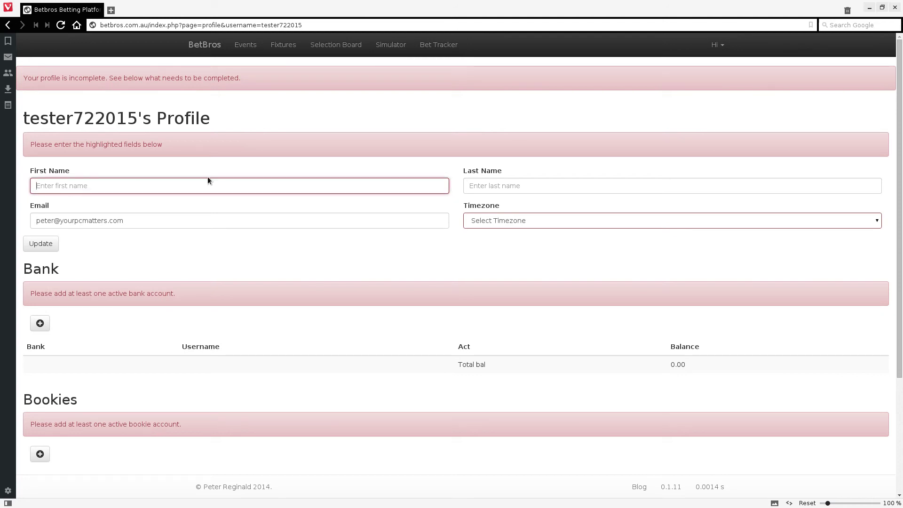
text(Bat)
key(Tab)
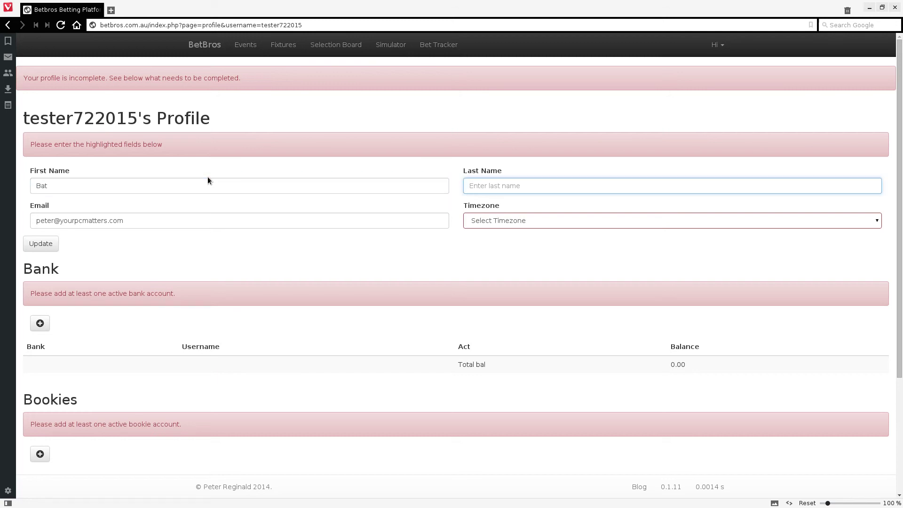
key(shift+Tab)
text(Batman)
key(Tab)
Set the profile's timezone to Europe/London and save the profile update.
click(504, 222)
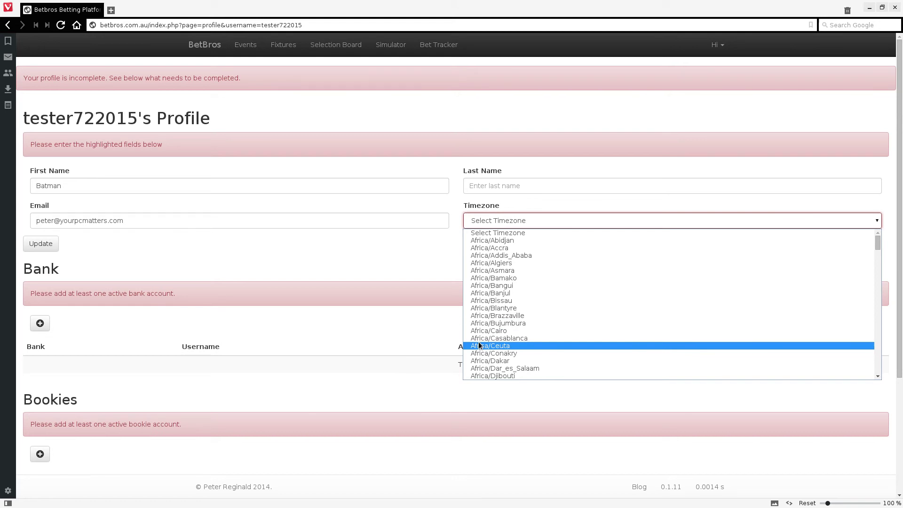
text(au)
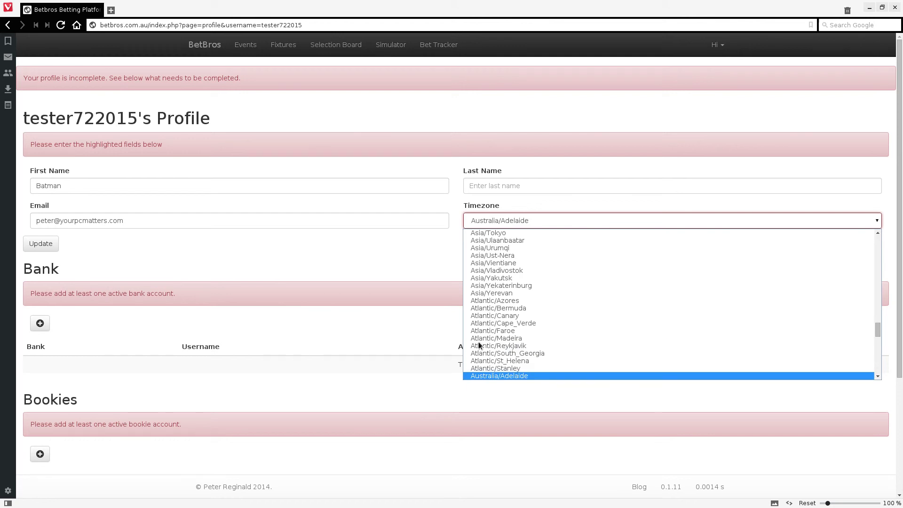
text(e)
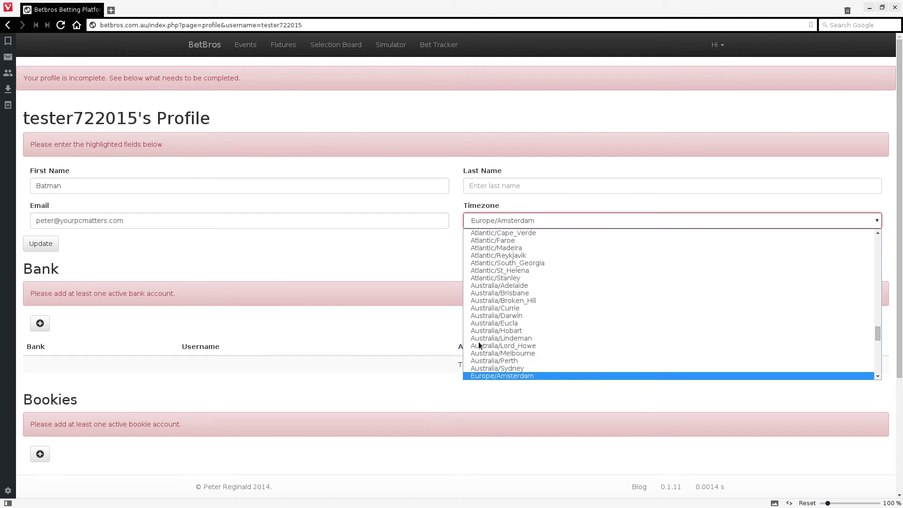
key(Down)
key(Down)
key(Down)
key(Down)
key(Down)
key(Down)
key(Down)
key(Down)
key(Down)
key(Down)
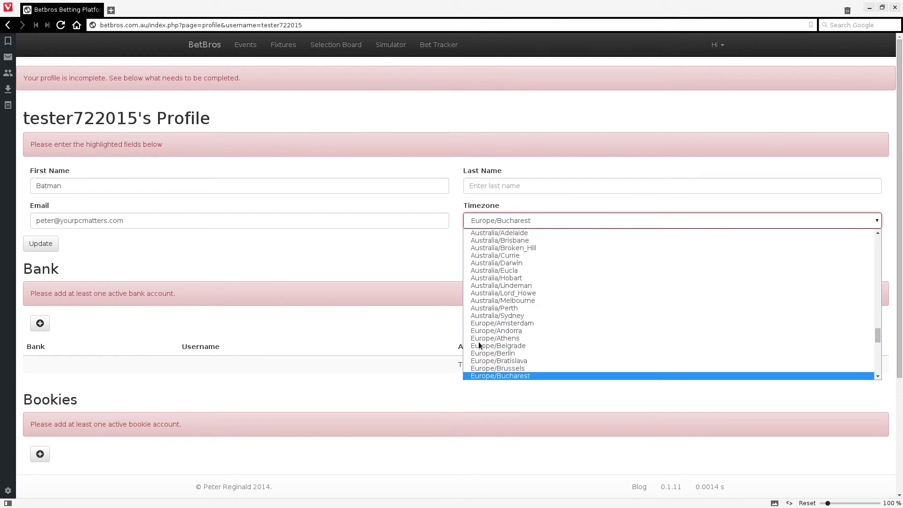
key(Down)
key(Down)
key(Down)
key(Down)
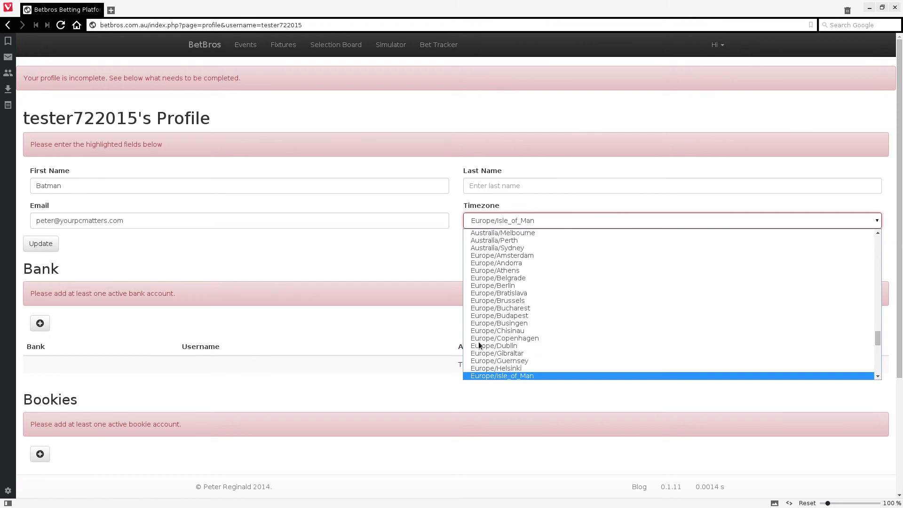
key(Down)
key(Down)
key(Down)
key(Down)
key(Down)
key(Down)
key(Down)
key(Down)
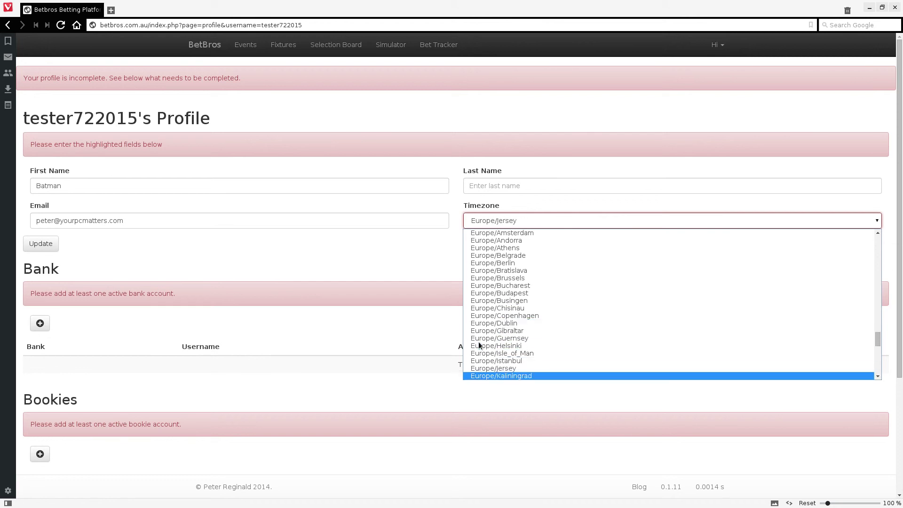
key(Down)
key(Return)
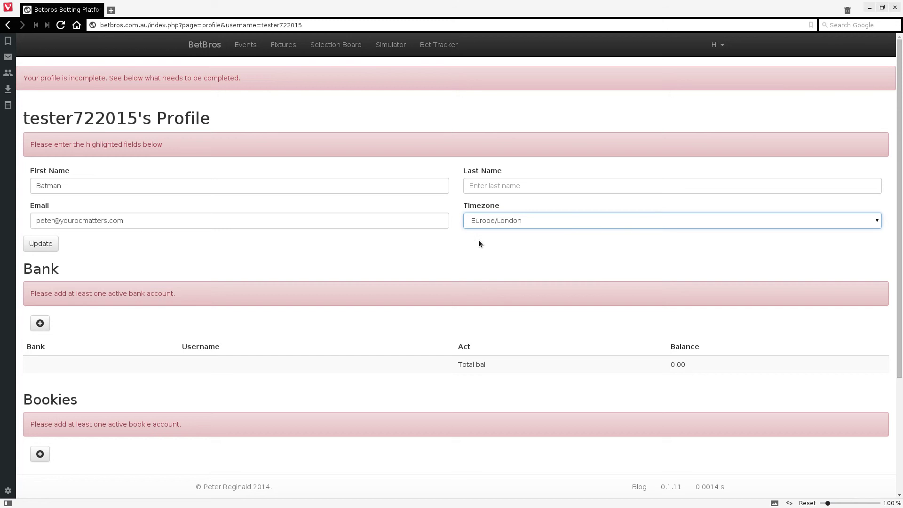
click(50, 244)
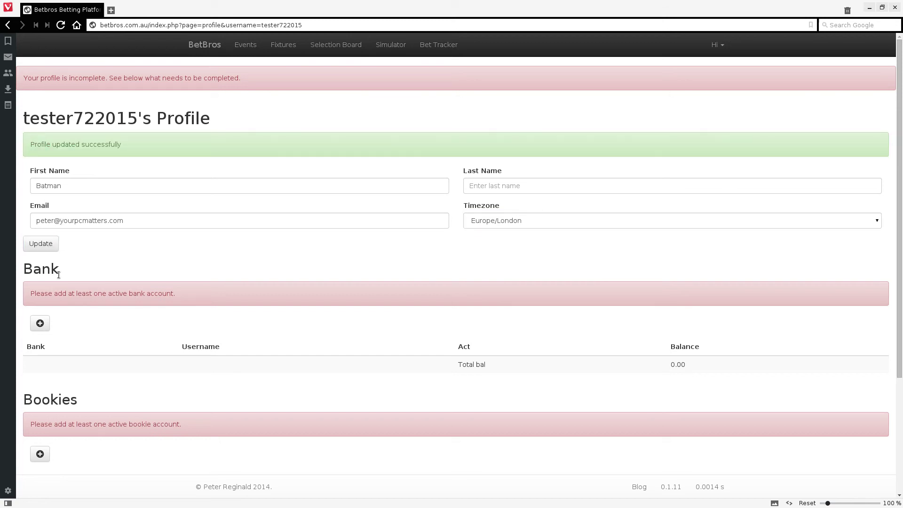
Add a new bank account using the bank Buffer with the username "What ever".
scroll(40, 326, down, 2)
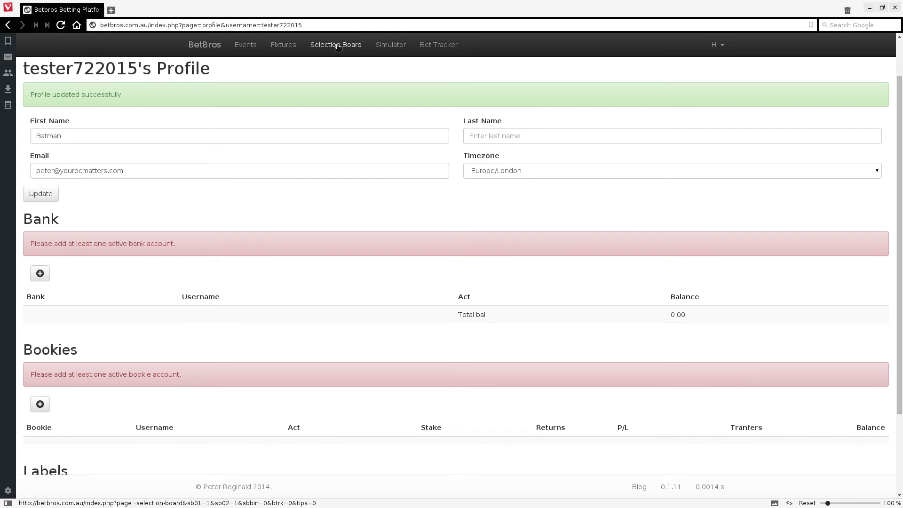
click(40, 274)
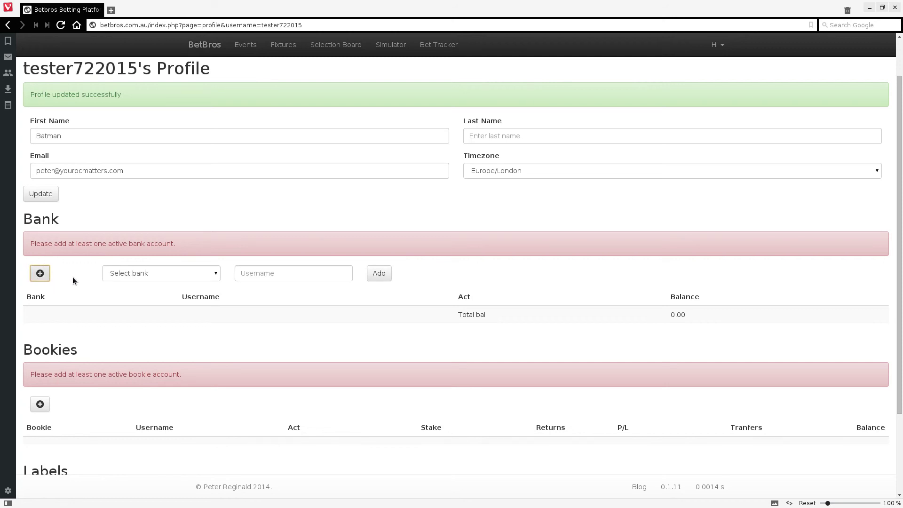
click(121, 273)
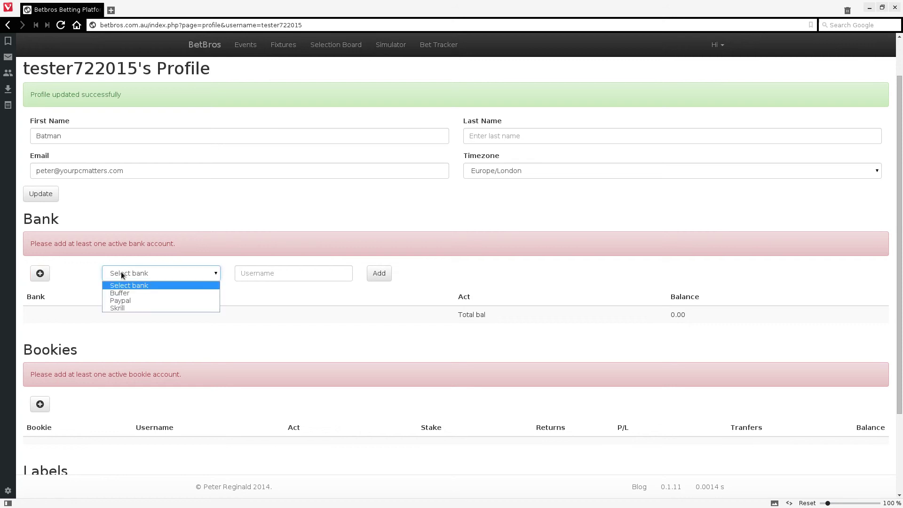
click(126, 293)
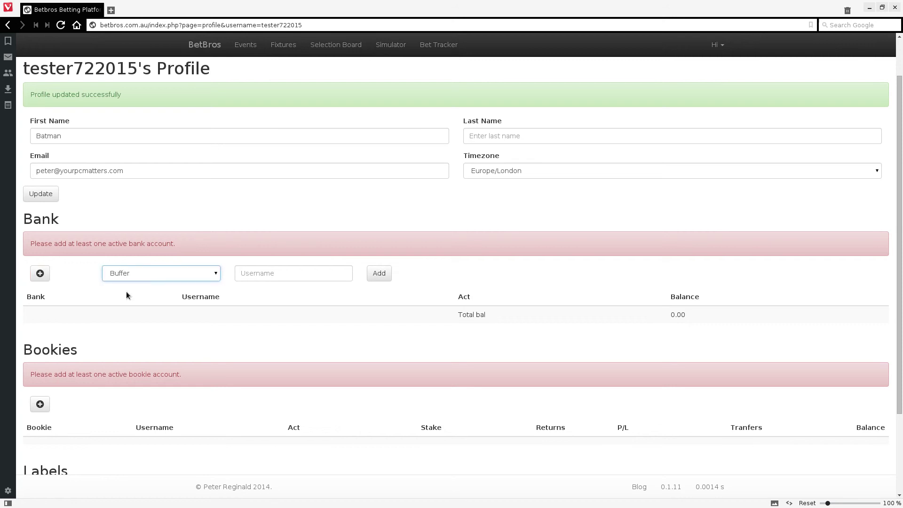
click(283, 277)
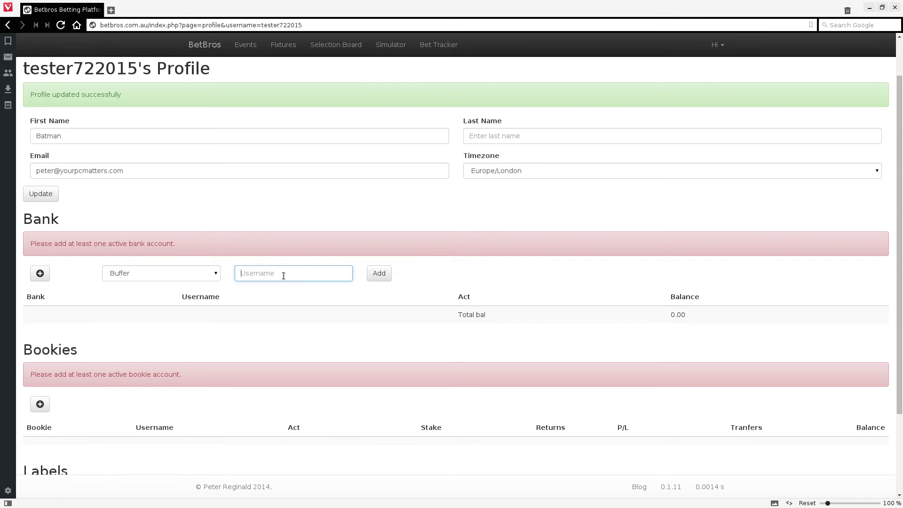
text(What ever)
drag(305, 276, 216, 275)
click(382, 277)
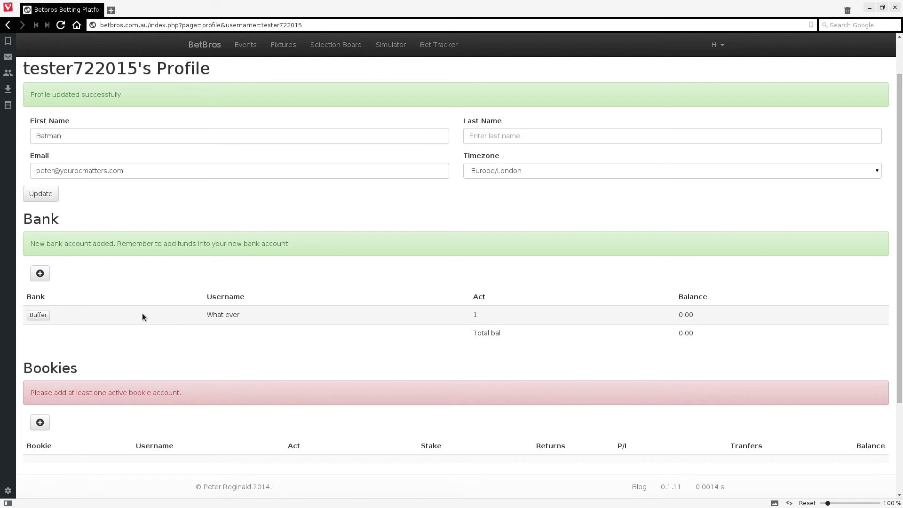
Start a balance adjustment for the Buffer bank account, set to Increase with an amount of 100.
scroll(145, 313, down, 2)
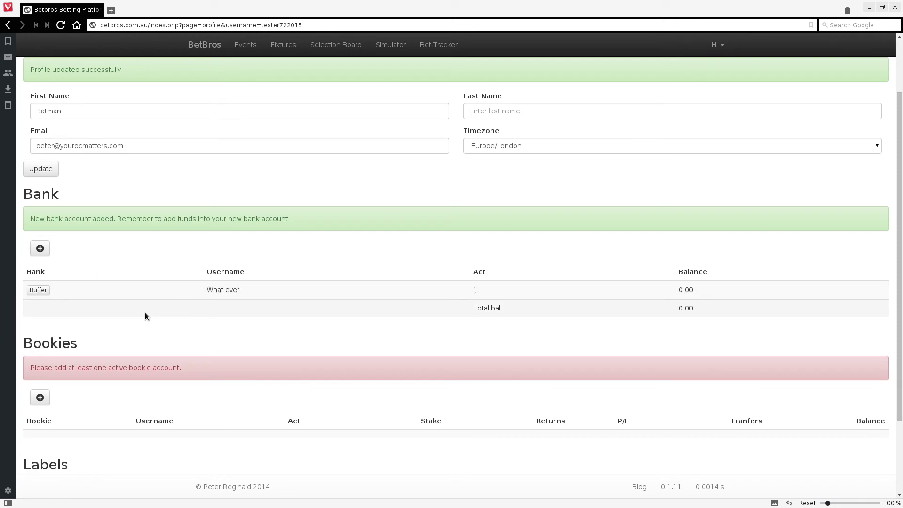
scroll(145, 312, up, 2)
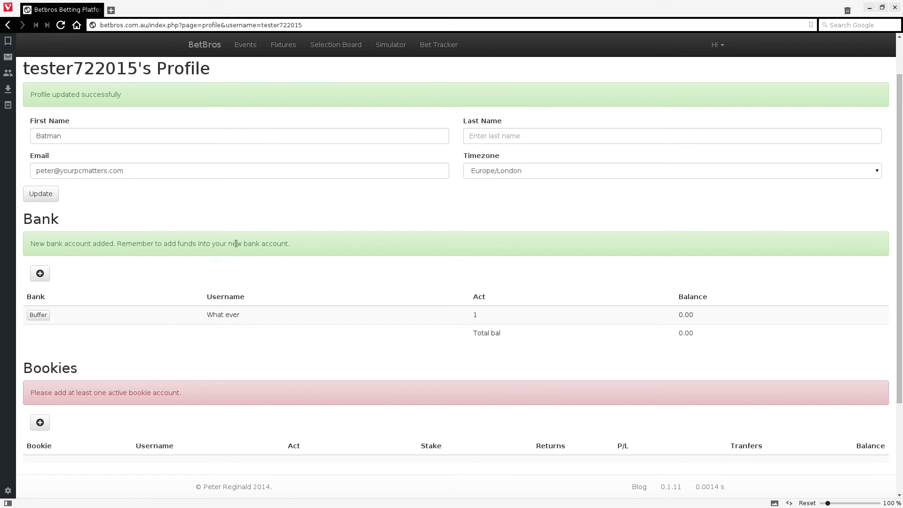
scroll(301, 248, down, 1)
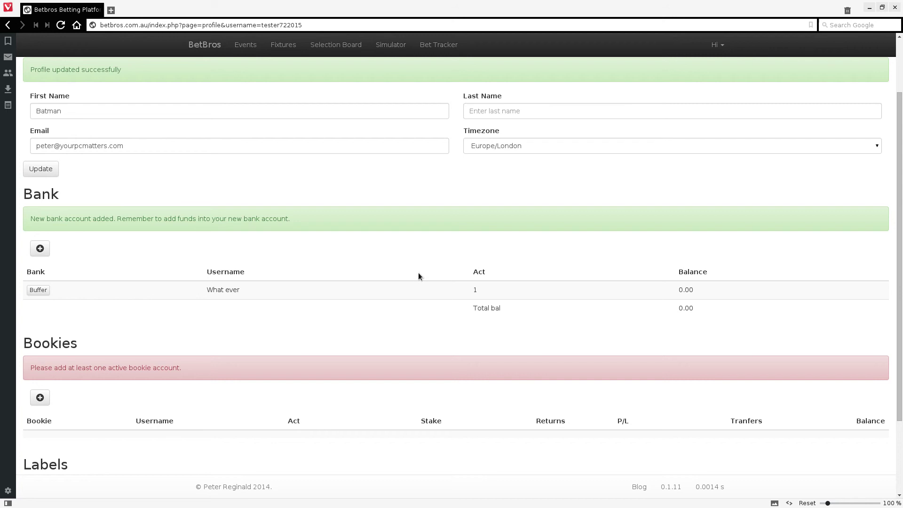
click(44, 294)
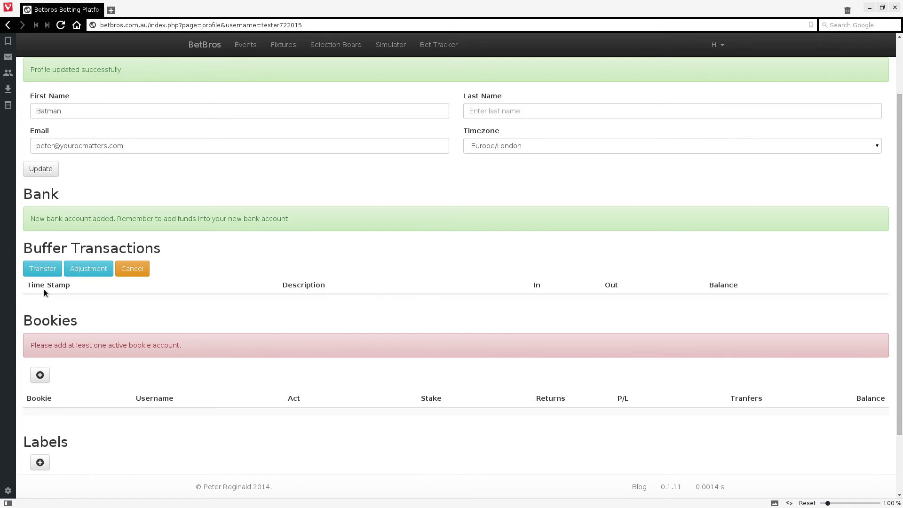
click(88, 277)
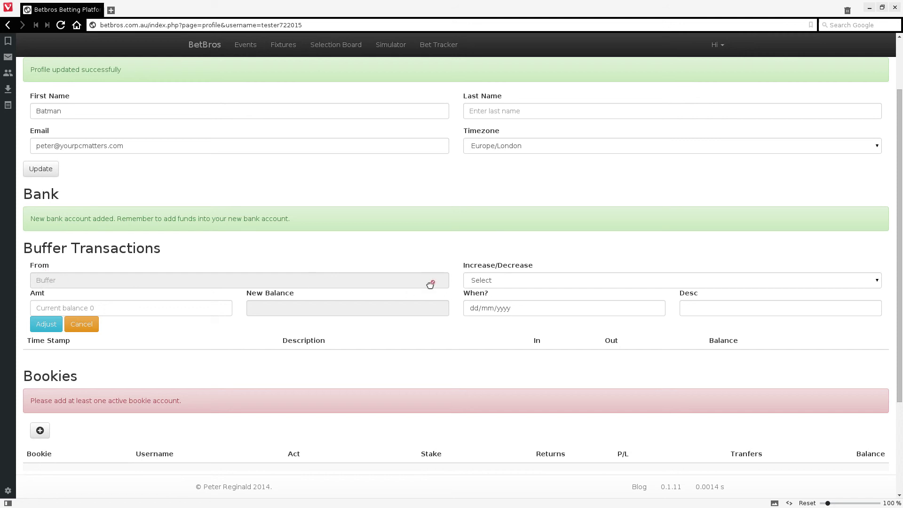
click(492, 279)
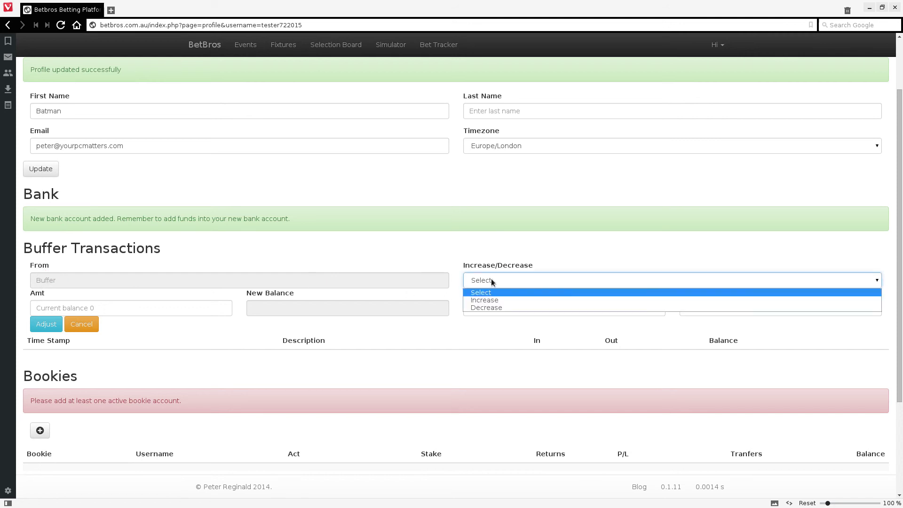
click(490, 301)
click(121, 311)
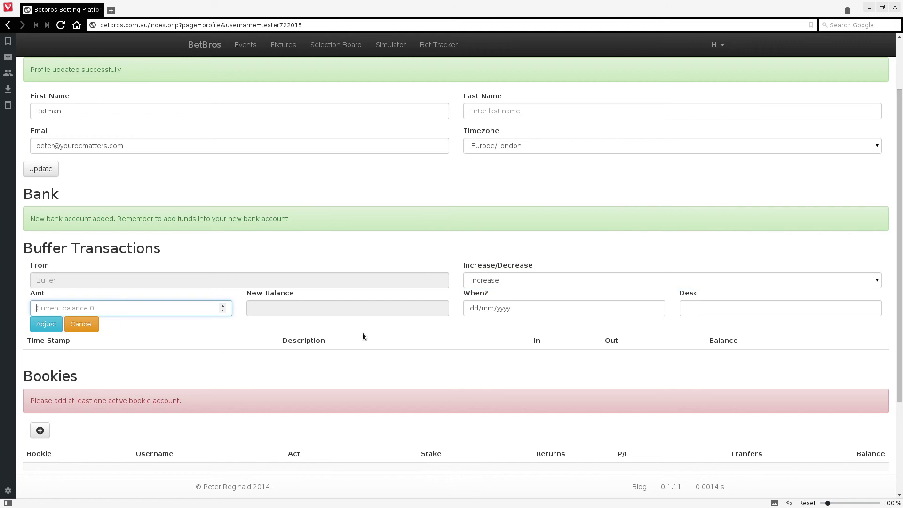
text(100)
Date the Buffer adjustment 01/02/2015, describe it as "My betting budget", and submit it.
click(473, 308)
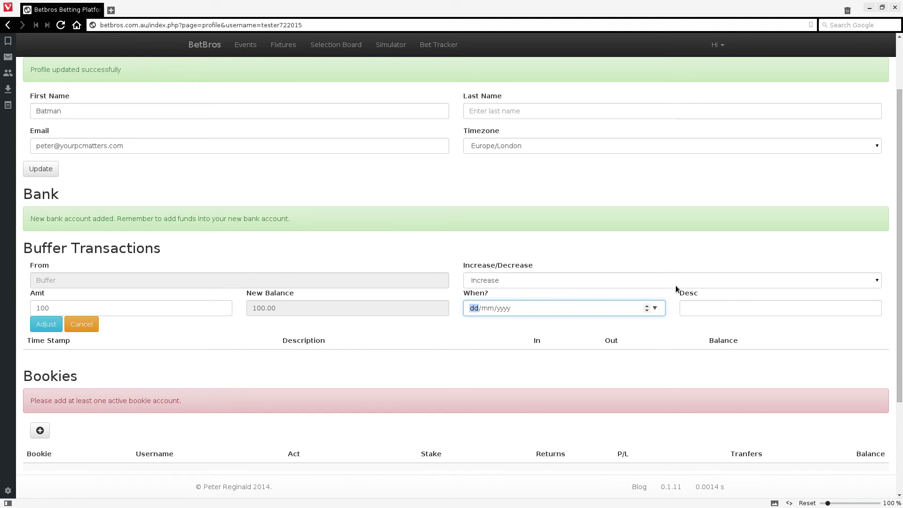
text(1/mm/yyyy)
click(494, 309)
scroll(495, 308, down, 1)
scroll(495, 308, up, 1)
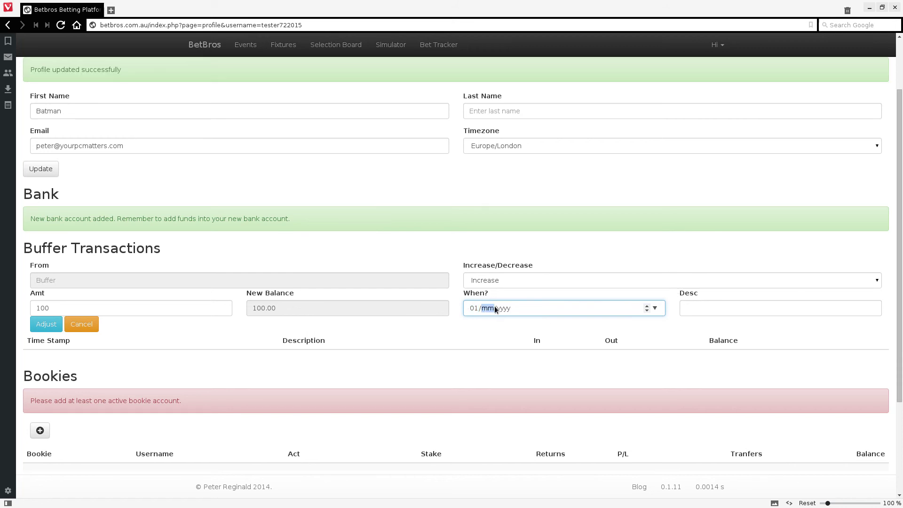
click(657, 310)
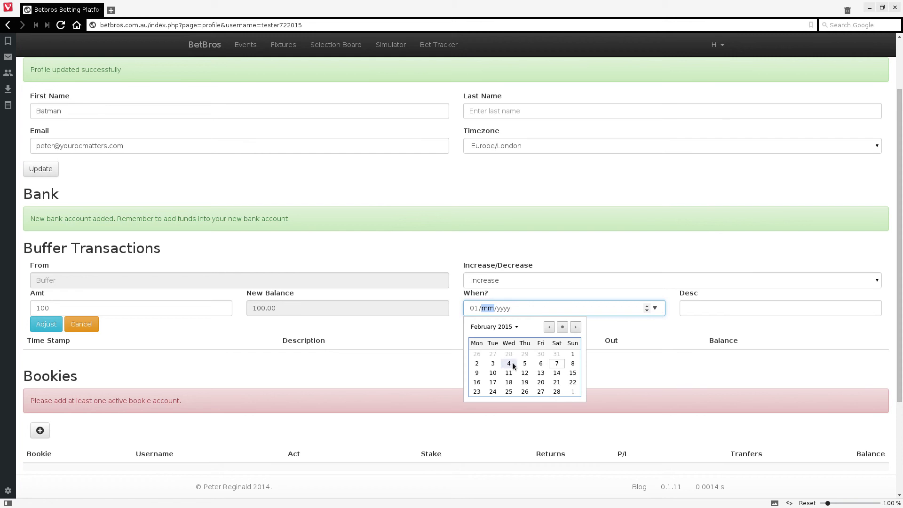
click(573, 350)
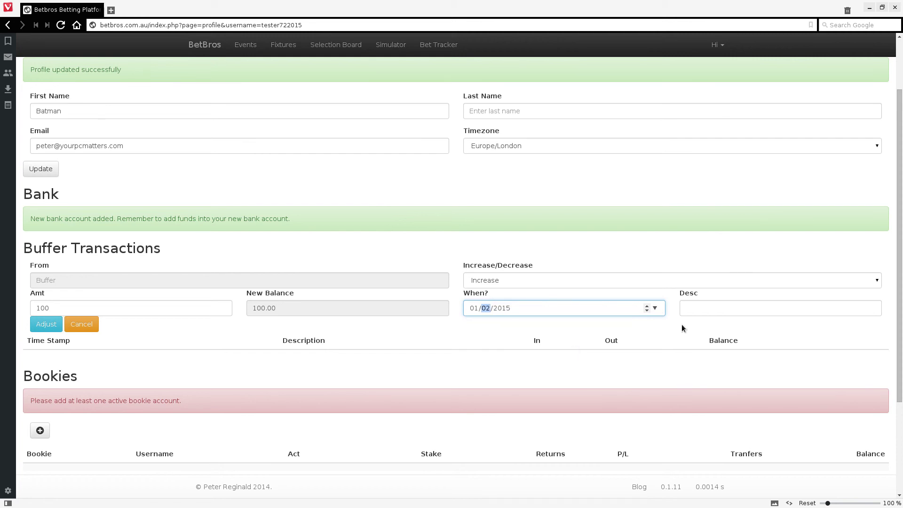
click(706, 306)
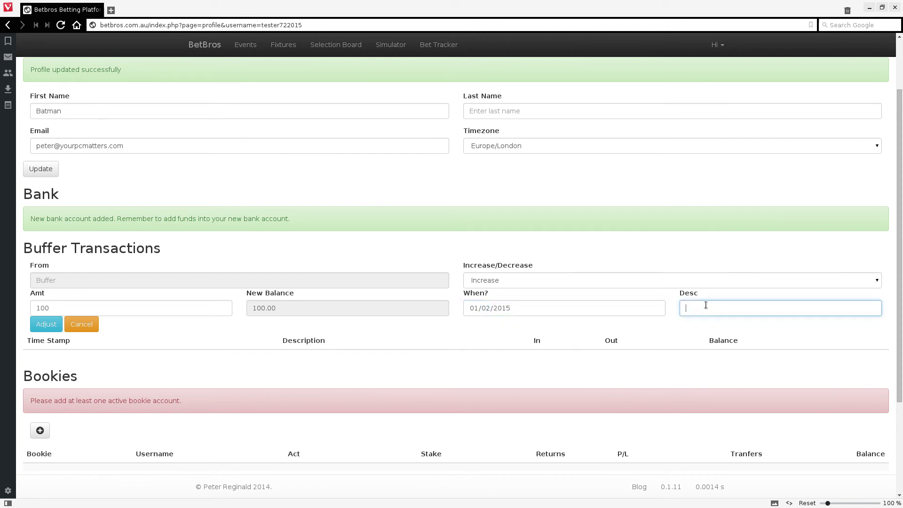
text(My betting budget)
click(47, 324)
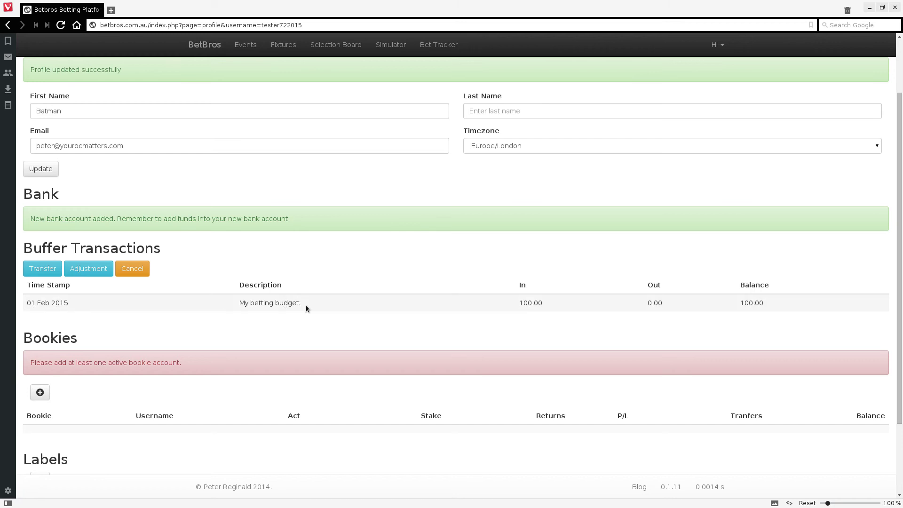
Check the incoming amount and balance of the Buffer transaction, and return to the bank accounts overview.
double_click(529, 305)
click(530, 304)
double_click(750, 303)
click(764, 306)
click(145, 269)
scroll(245, 272, down, 2)
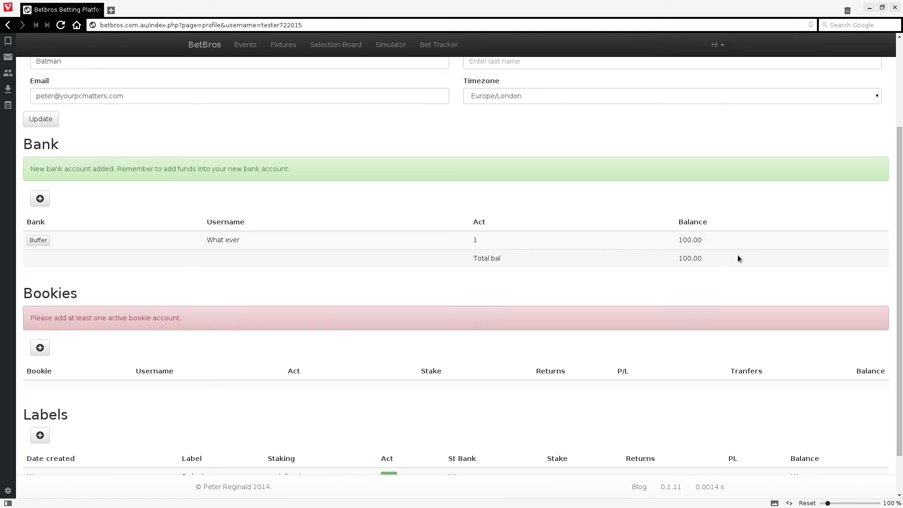
Add a new bookie account for Pinnacle with the username "My main account".
scroll(516, 300, down, 2)
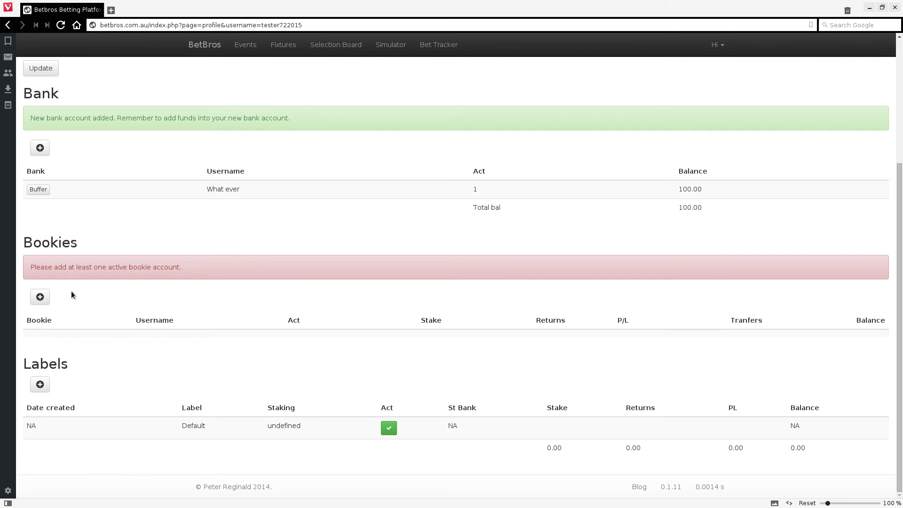
click(43, 294)
click(40, 297)
click(149, 297)
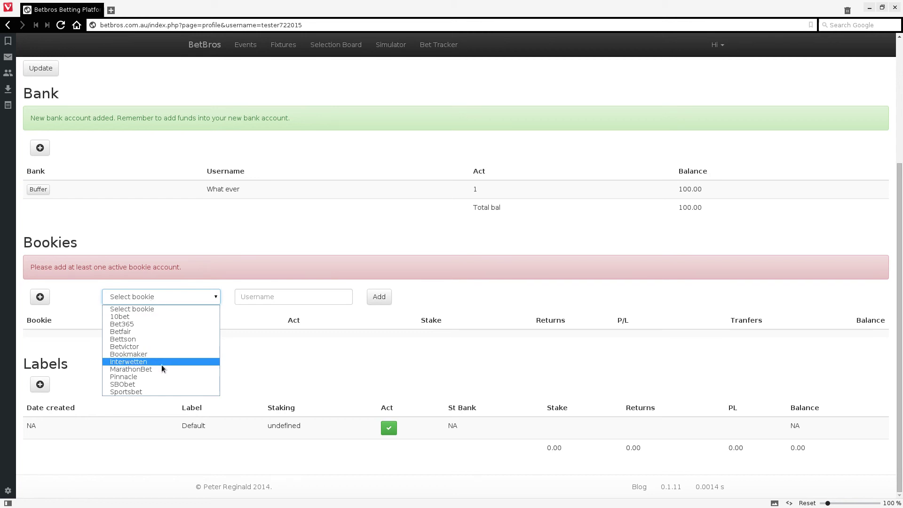
click(141, 377)
click(291, 297)
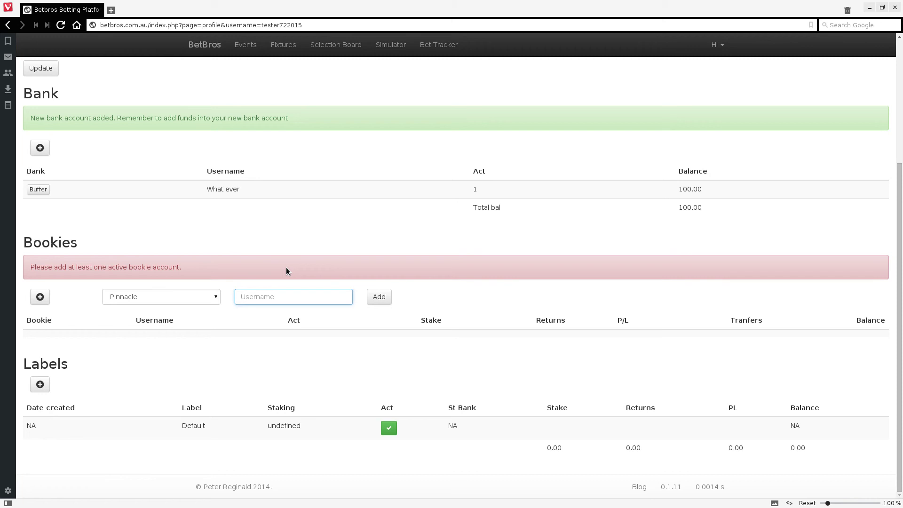
text(My main account)
key(Tab)
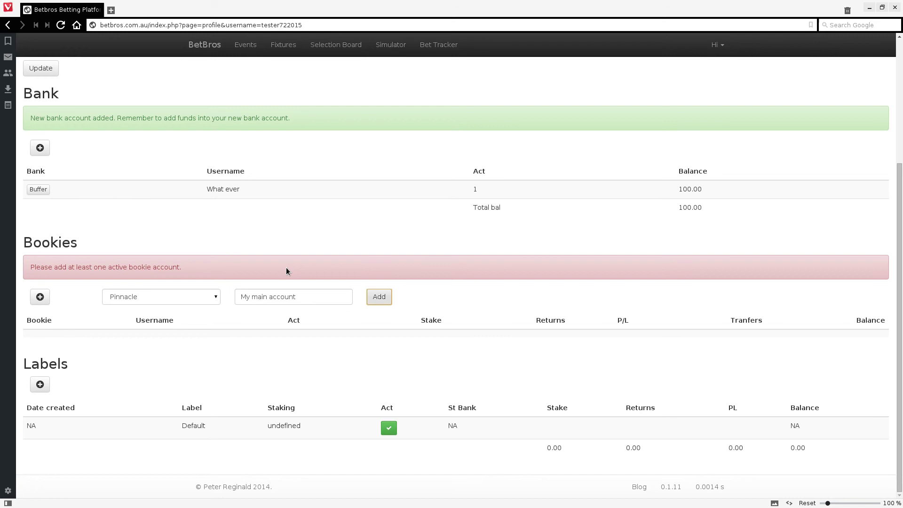
click(379, 301)
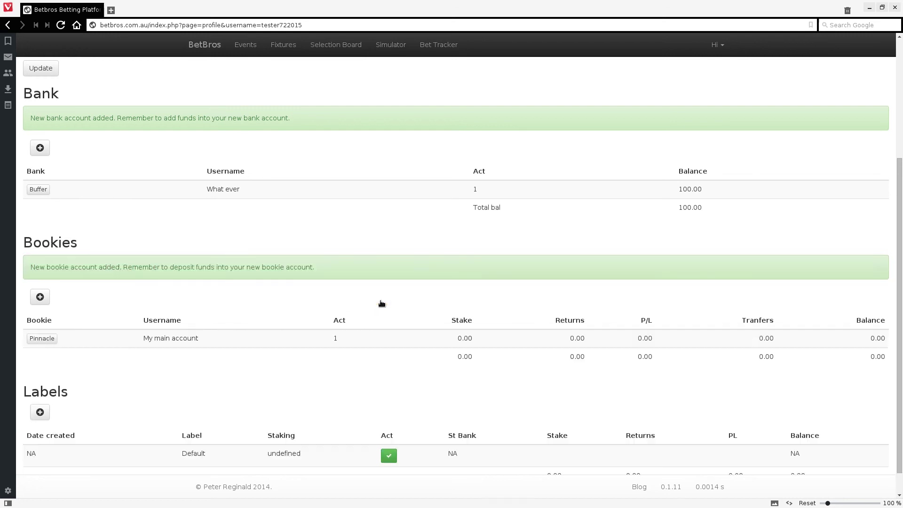
Deposit 30 from the Buffer bank account into the Pinnacle bookie account, dated 6 February 2015.
scroll(381, 304, down, 1)
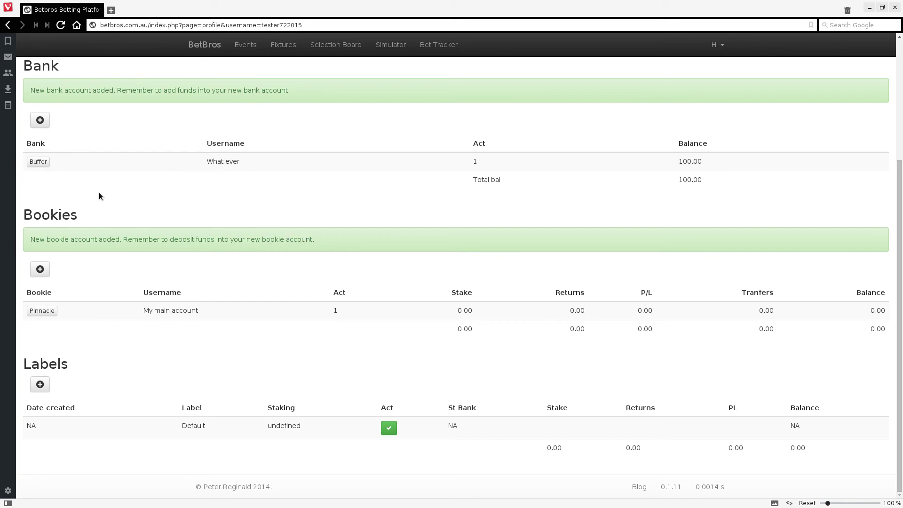
click(47, 314)
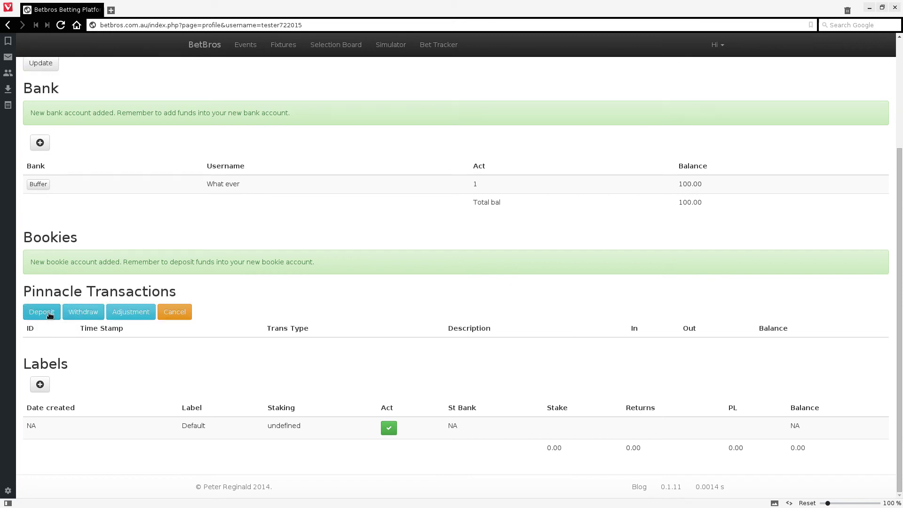
click(50, 314)
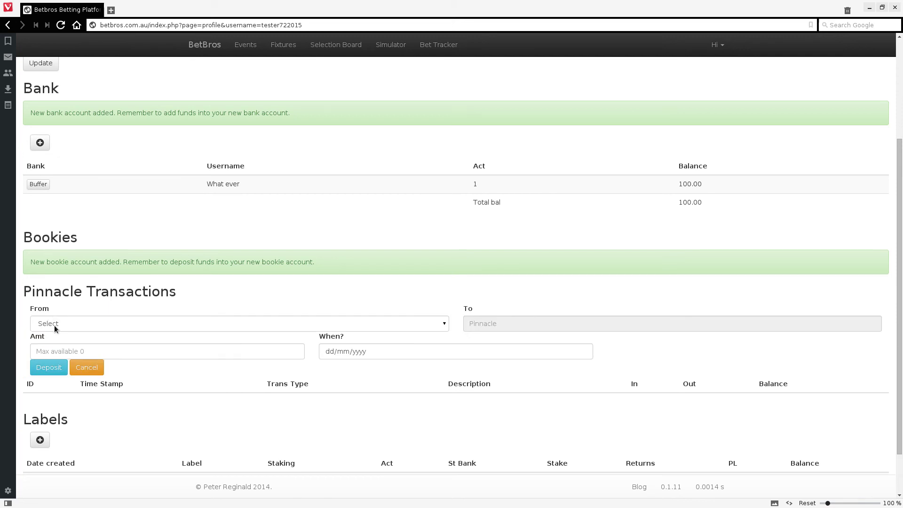
click(55, 326)
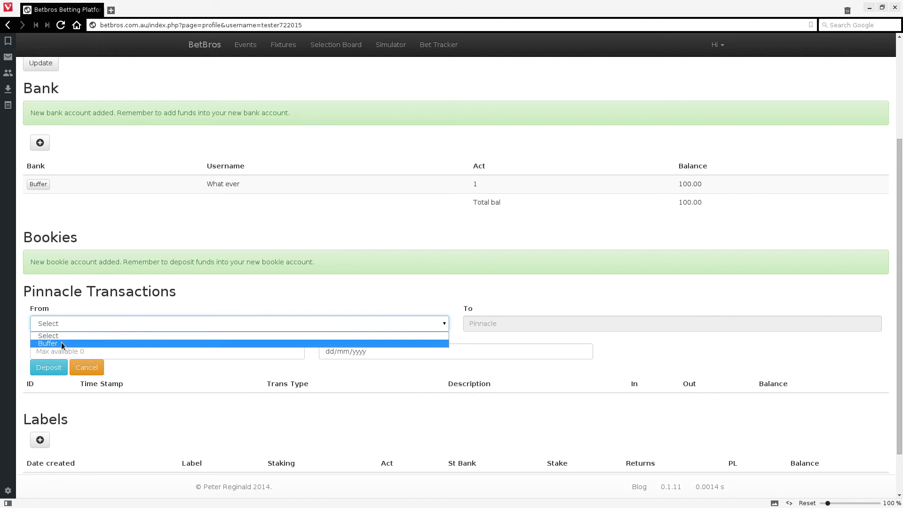
click(61, 343)
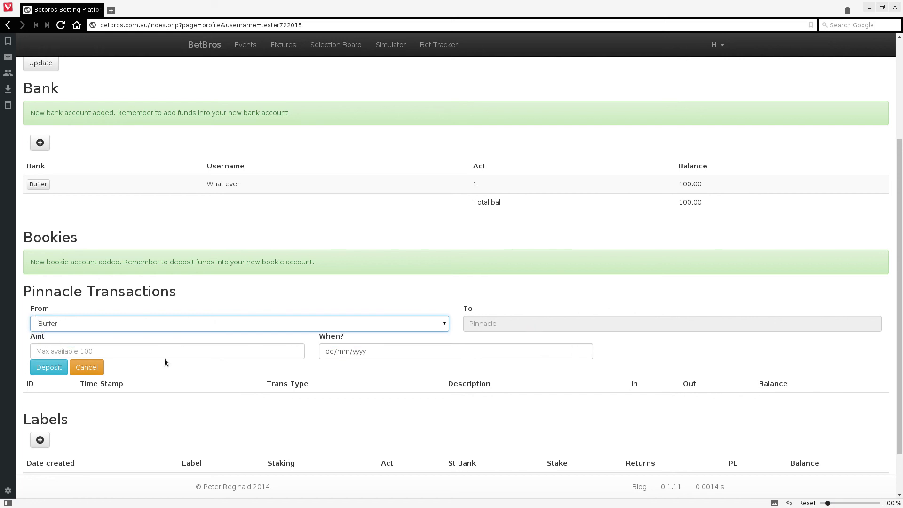
click(114, 350)
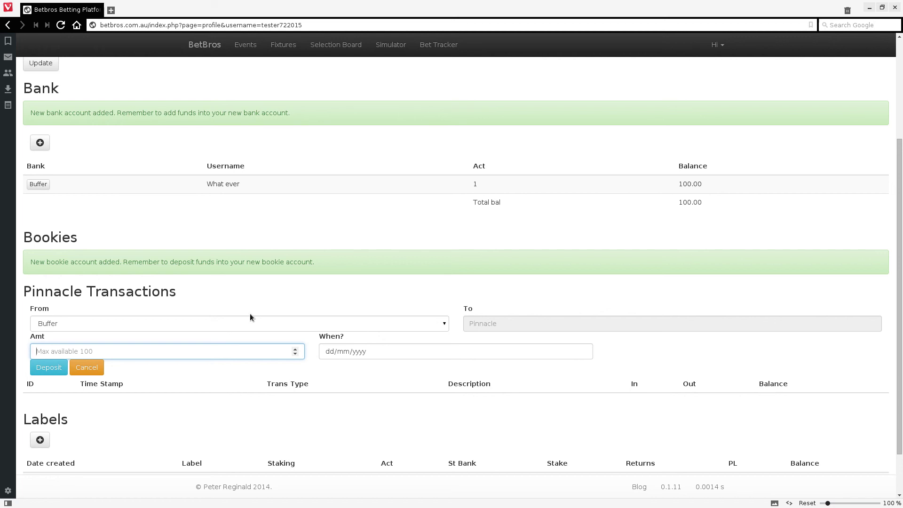
text(30)
click(332, 353)
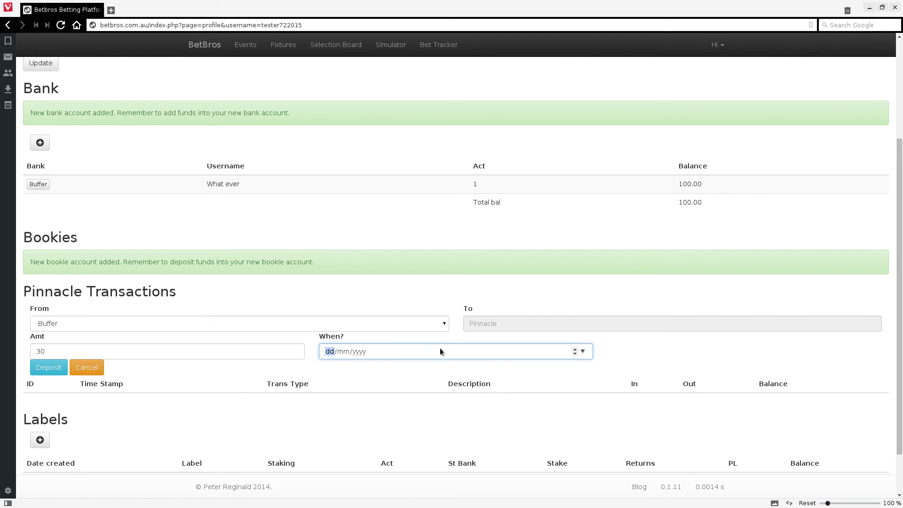
click(583, 352)
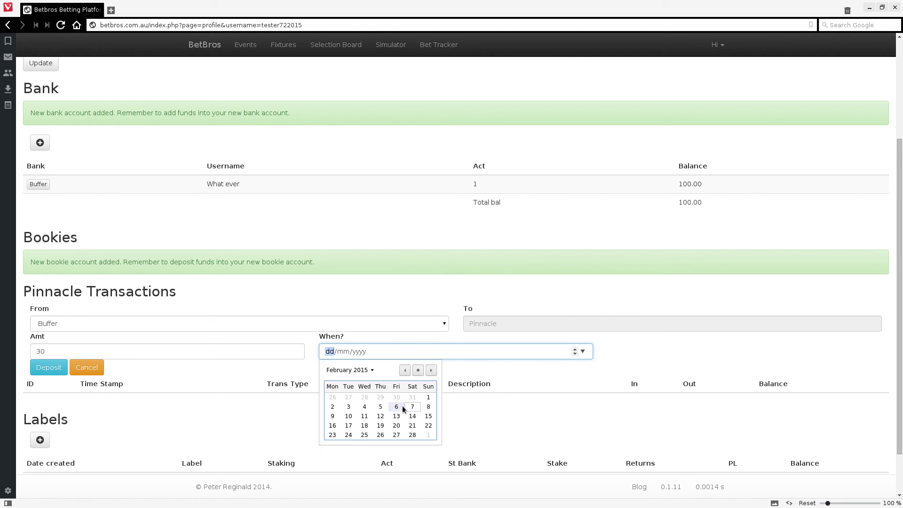
click(397, 407)
click(35, 367)
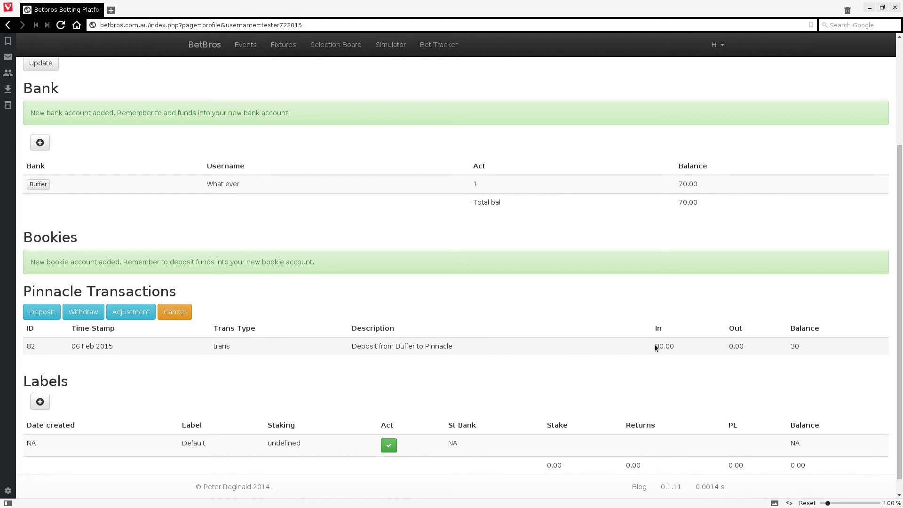
Open the Events page and the Fixtures page, and look through the list of fixtures.
scroll(732, 348, down, 1)
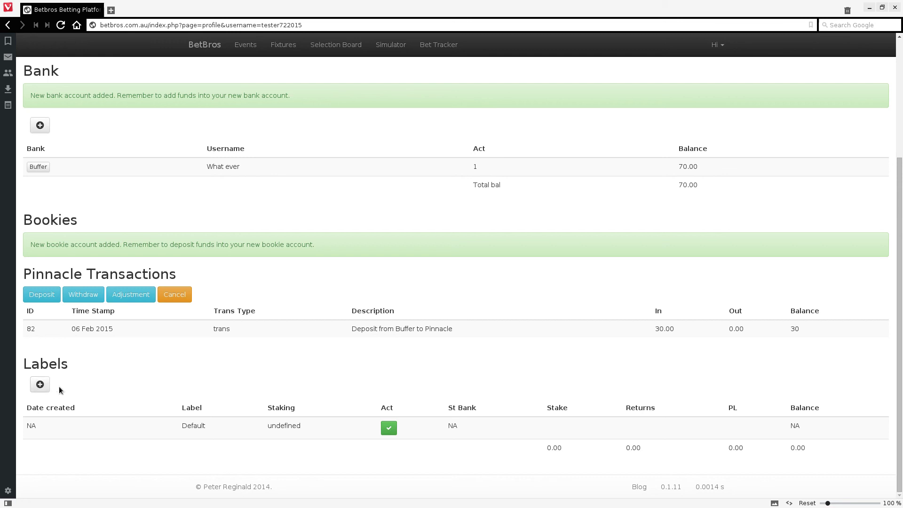
scroll(58, 386, up, 3)
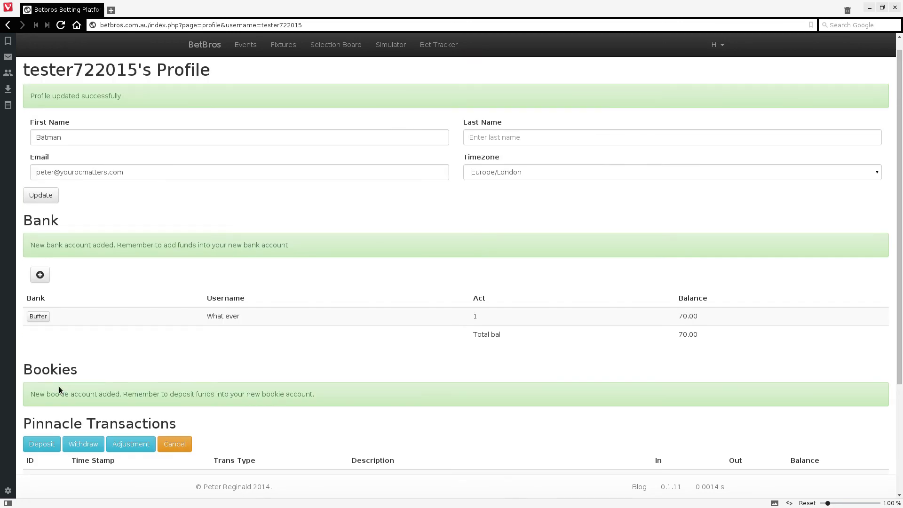
scroll(140, 433, up, 1)
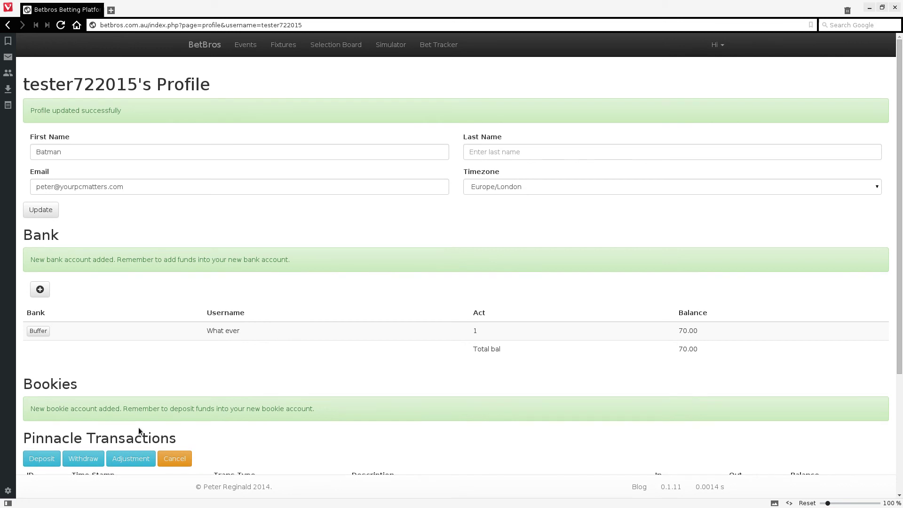
click(246, 50)
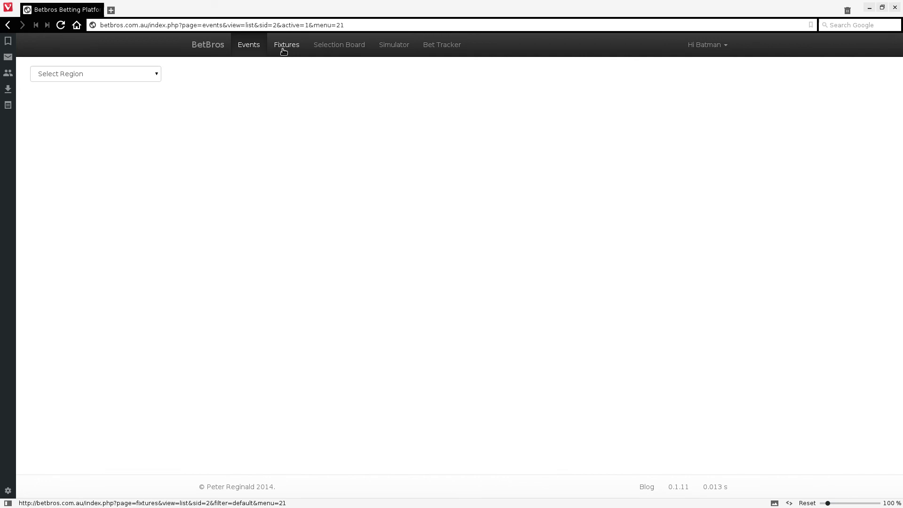
click(283, 47)
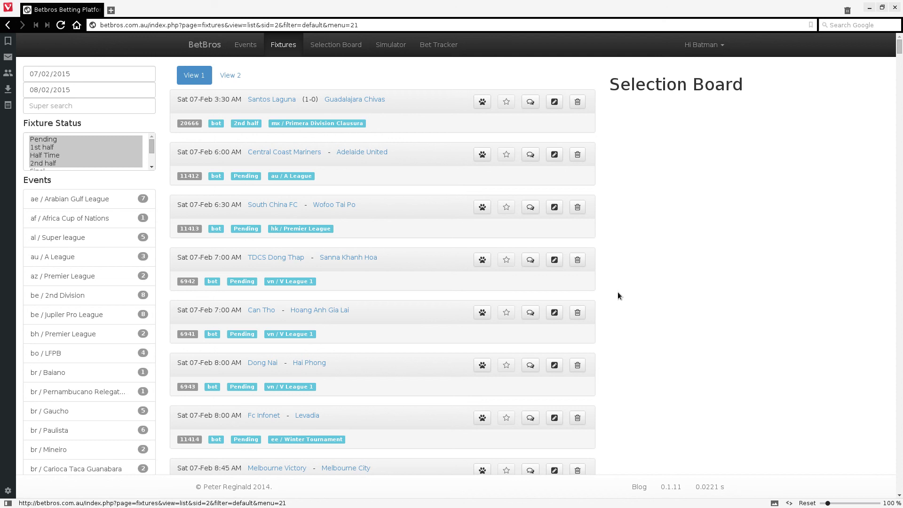
scroll(617, 293, down, 3)
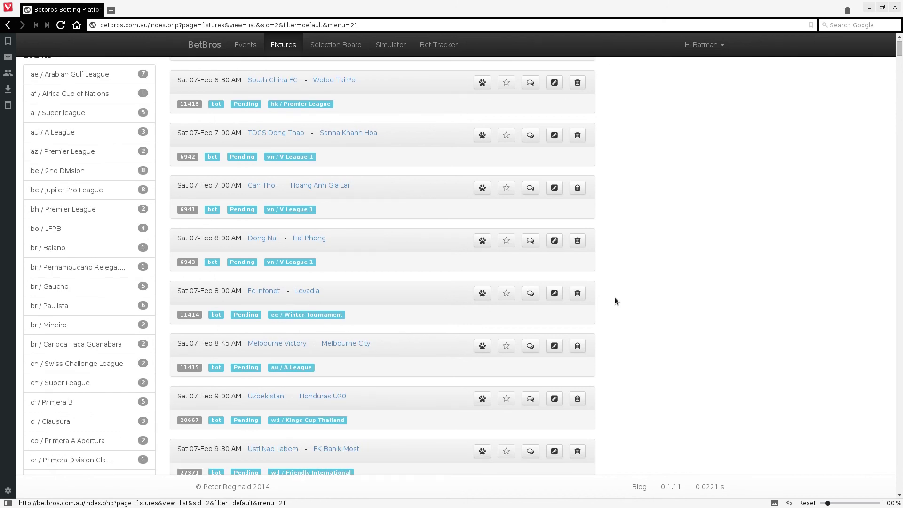
scroll(615, 298, up, 3)
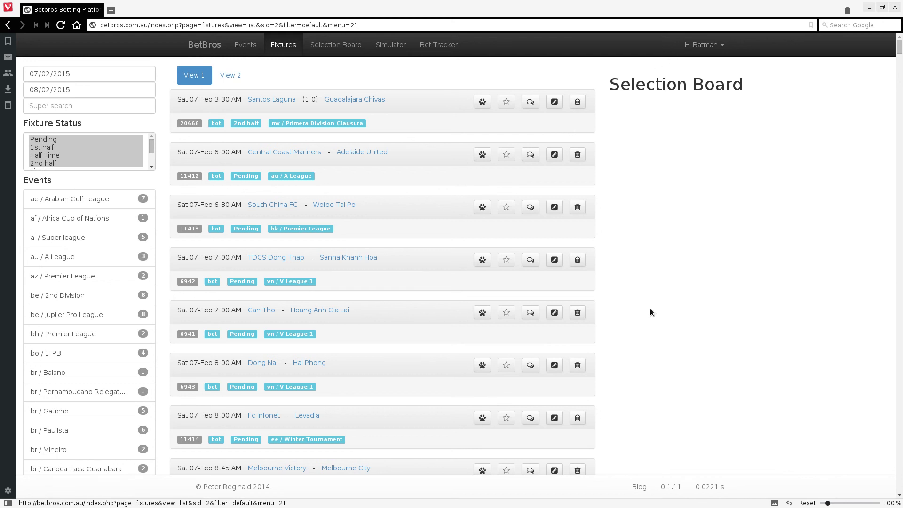
Open the profile page of the signed-in account and bring its Bank section into view.
click(700, 45)
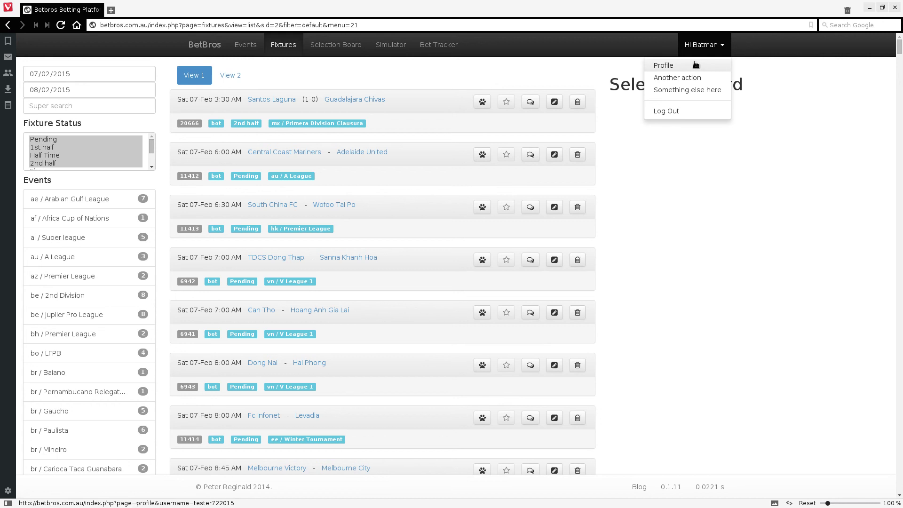
click(701, 53)
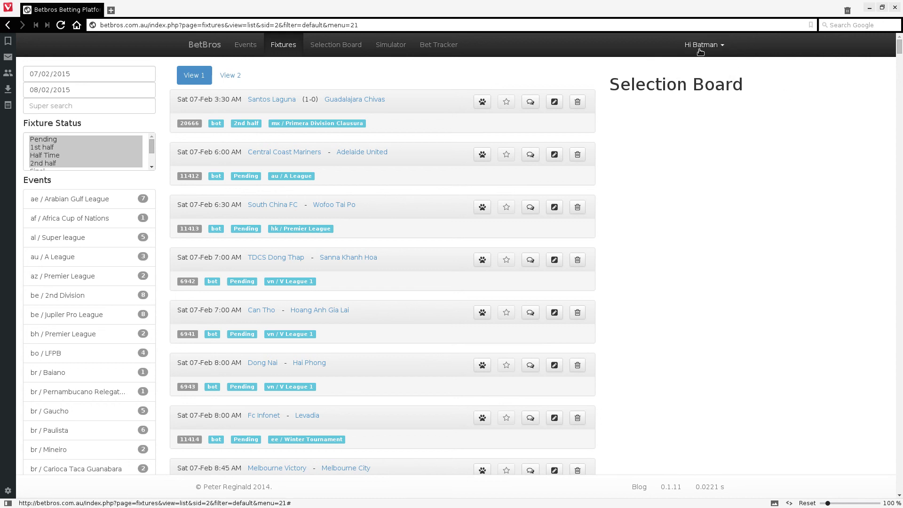
click(696, 52)
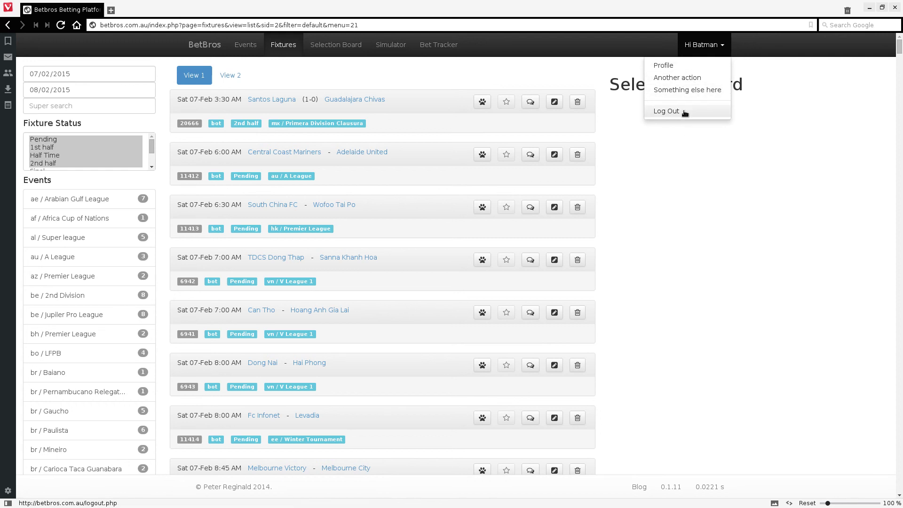
click(676, 69)
scroll(258, 180, down, 1)
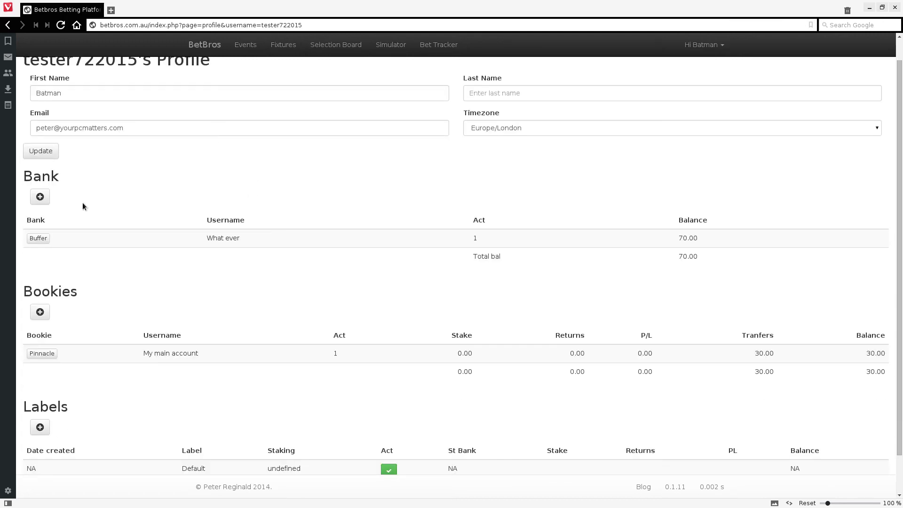
scroll(83, 203, down, 2)
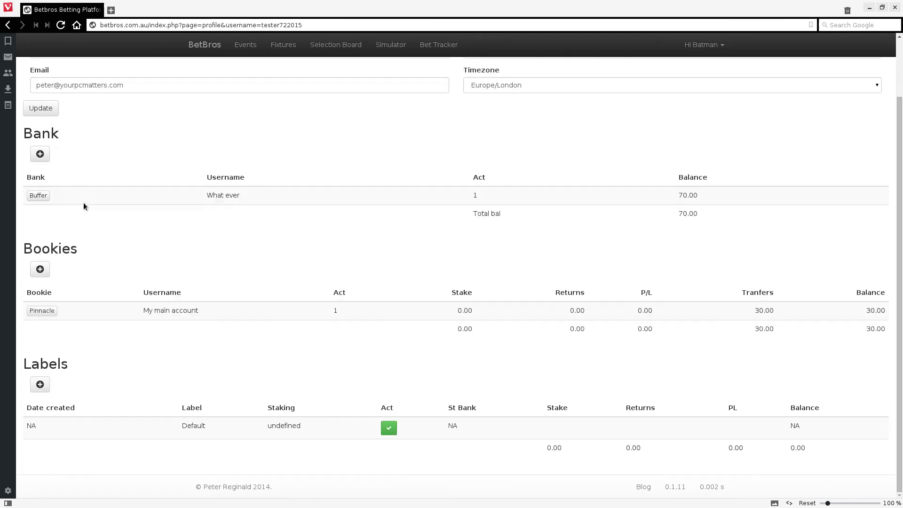
Add a new Skrill bank account with the username left blank.
click(36, 159)
click(117, 158)
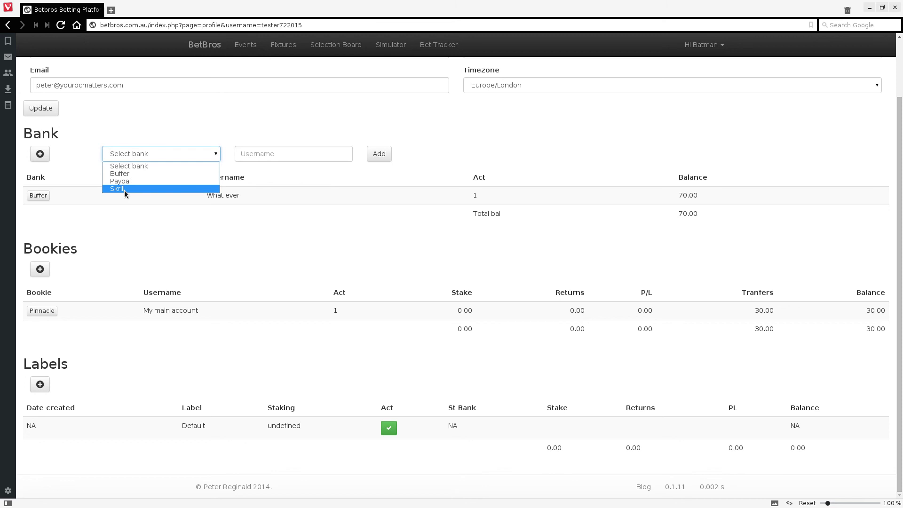
click(124, 189)
click(135, 156)
click(125, 189)
click(254, 154)
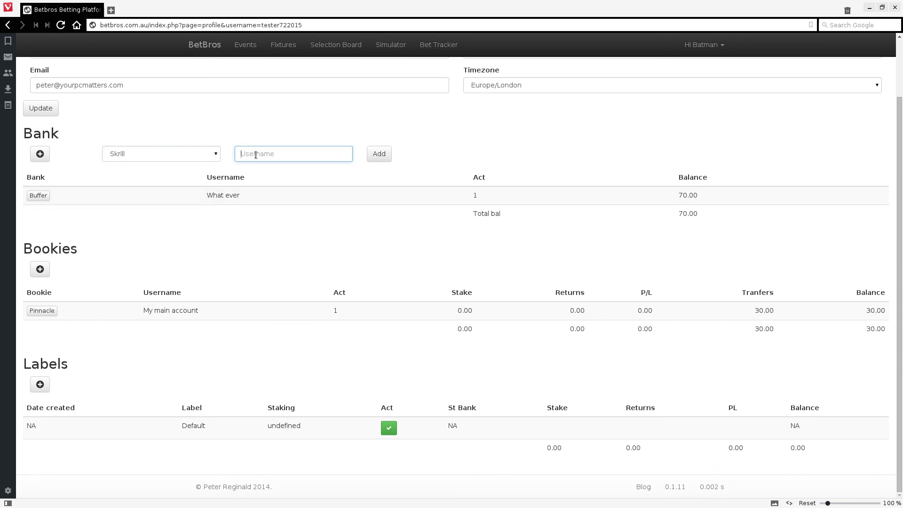
text(35414)
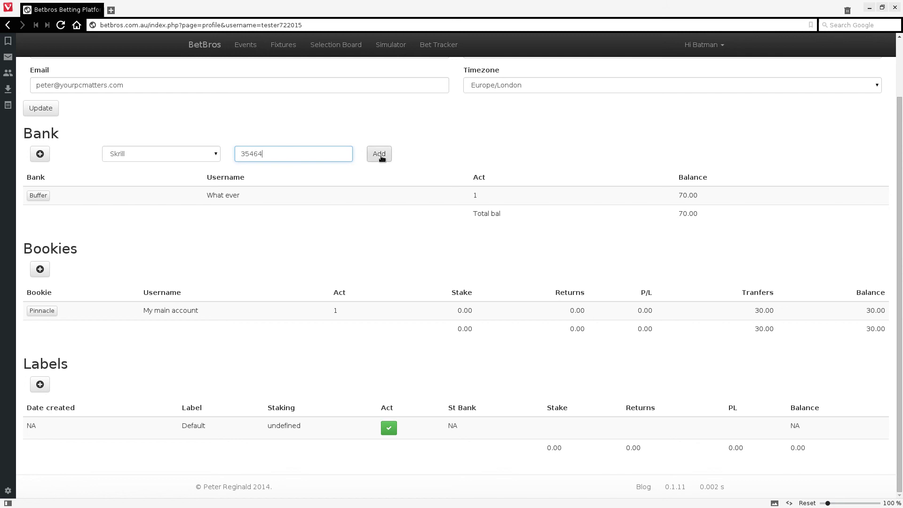
double_click(276, 156)
key(BackSpace)
click(385, 160)
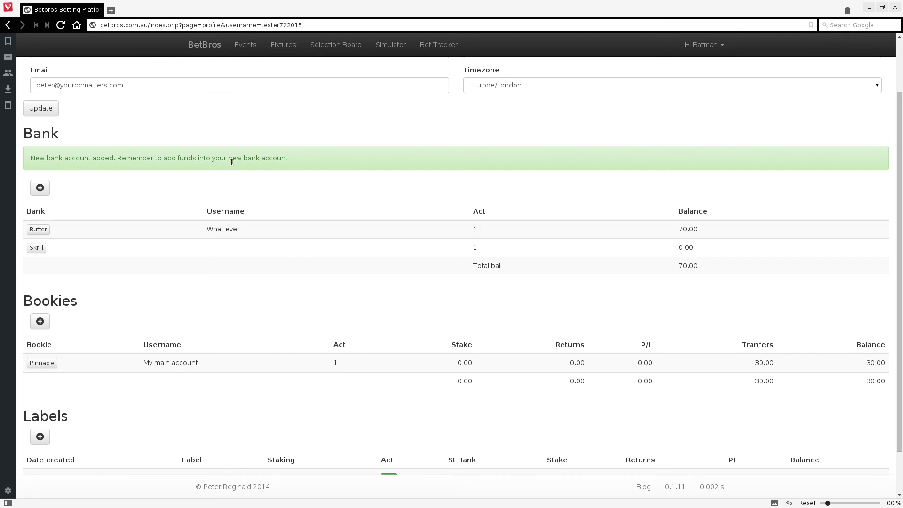
Start a balance adjustment on the Skrill bank account as an increase of 100.
click(36, 248)
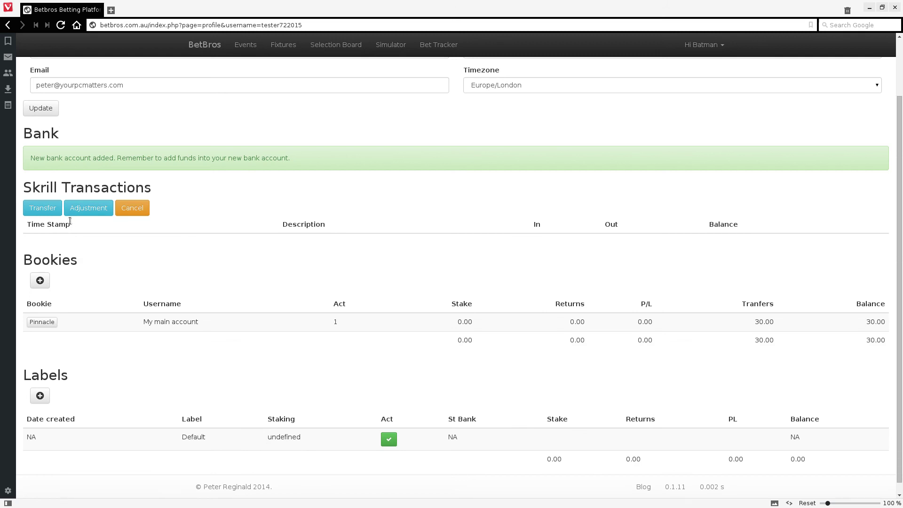
click(89, 207)
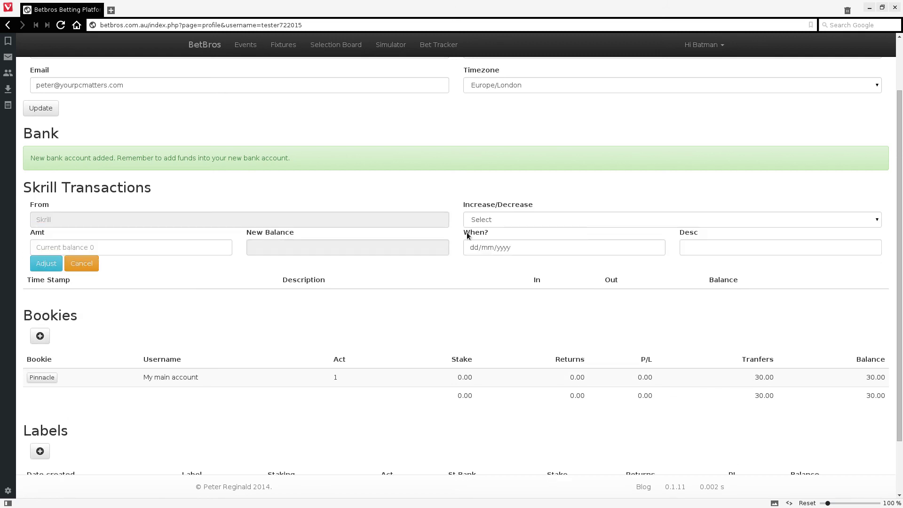
click(482, 219)
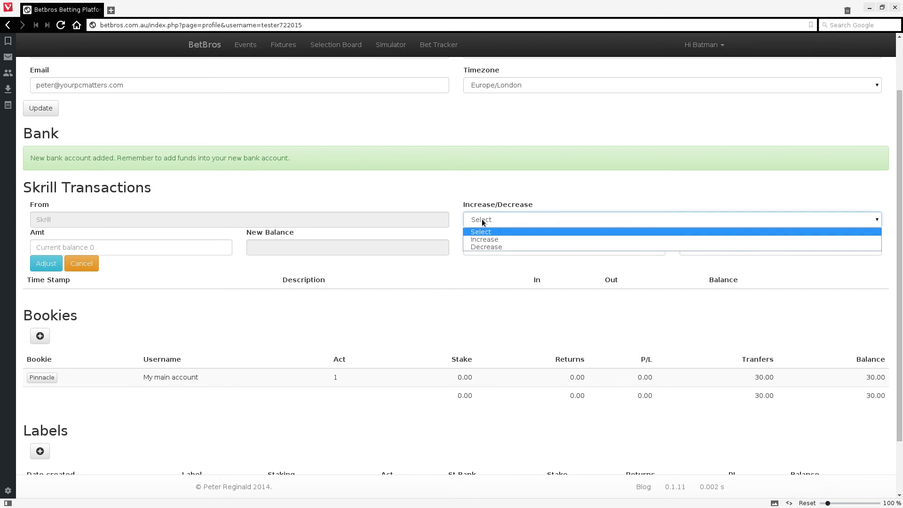
click(485, 239)
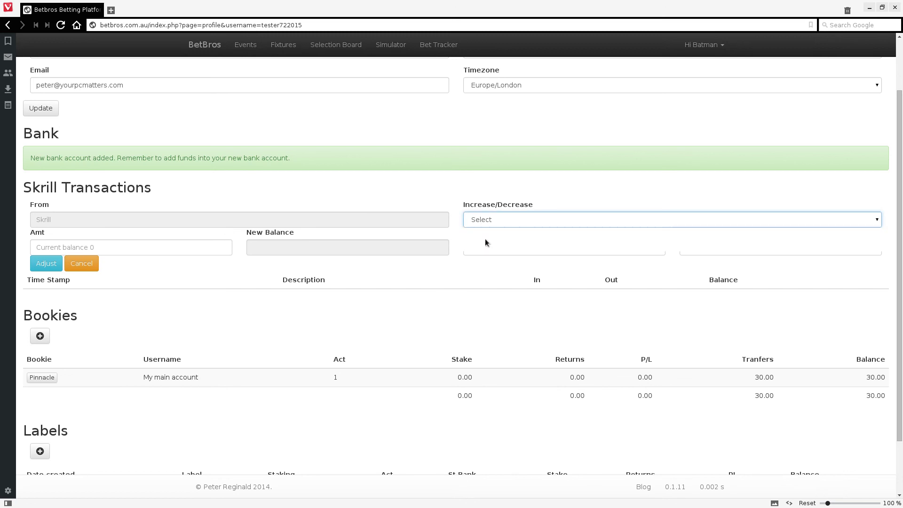
click(100, 250)
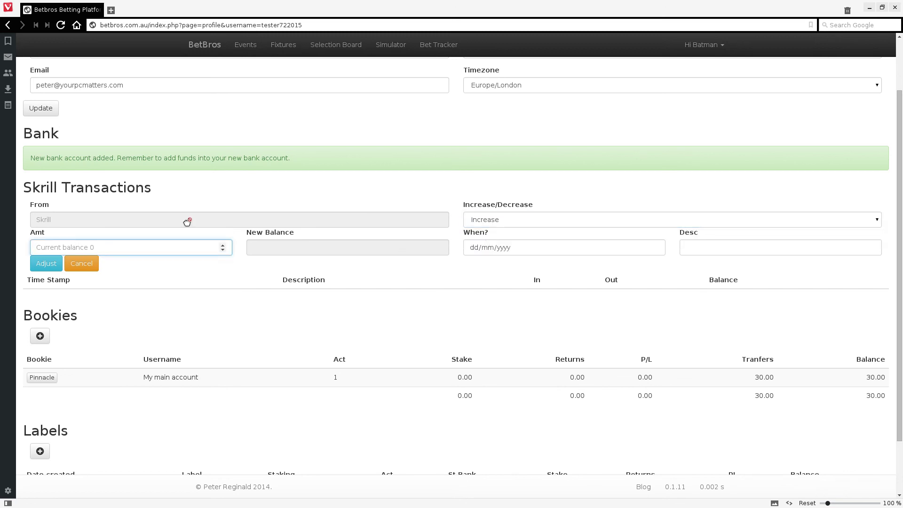
text(100)
Date the Skrill adjustment 7 February 2015, describe it as "Initial deposit" and submit it.
click(472, 247)
click(655, 247)
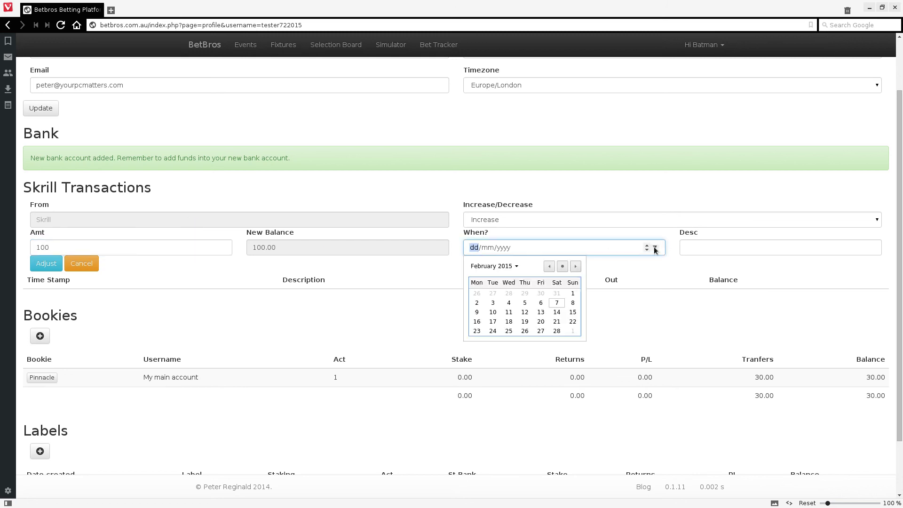
click(555, 304)
click(697, 254)
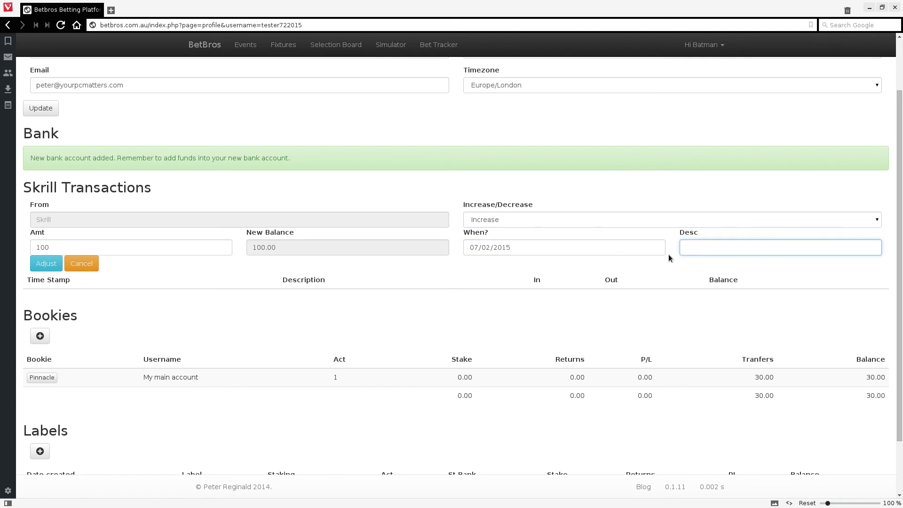
text(Initial deposit into skrill)
key(ctrl+shift+Left)
key(ctrl+shift+Left)
key(BackSpace)
click(42, 262)
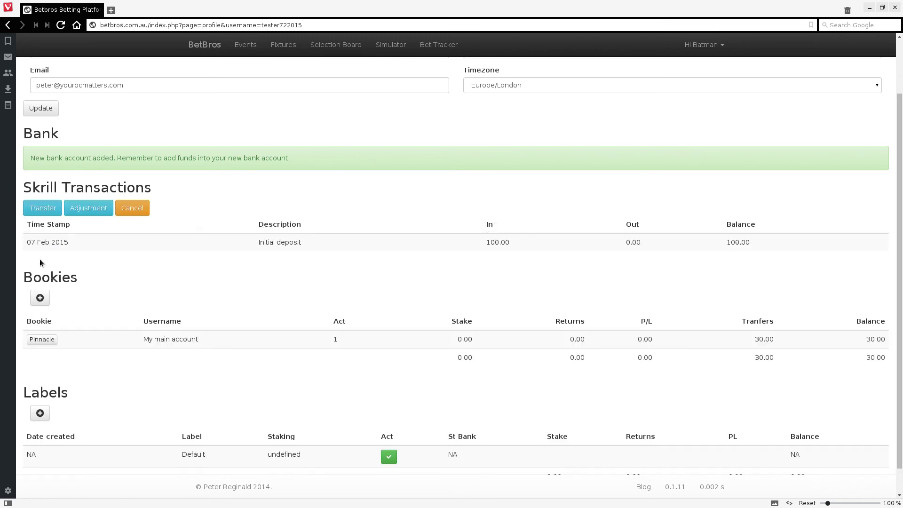
Close the Skrill transactions to return to the bank accounts overview, and open the Fixtures page.
click(121, 207)
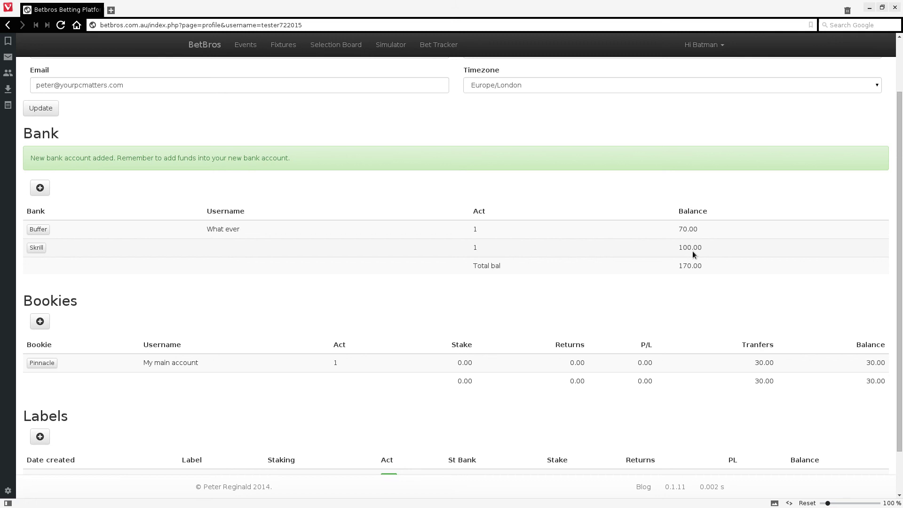
scroll(73, 319, up, 3)
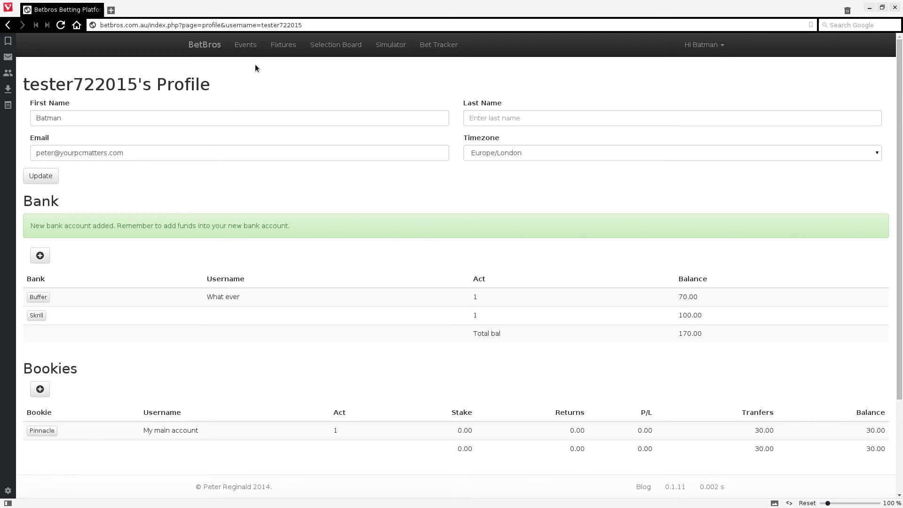
click(278, 47)
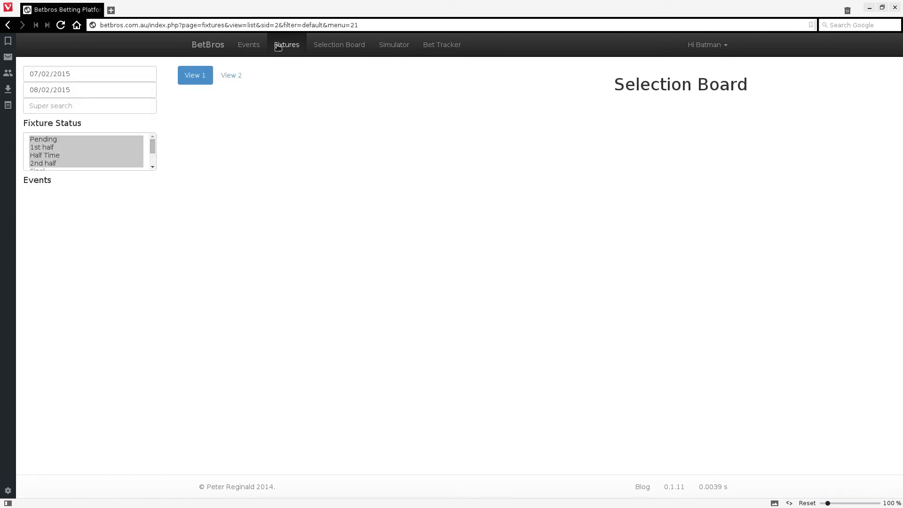